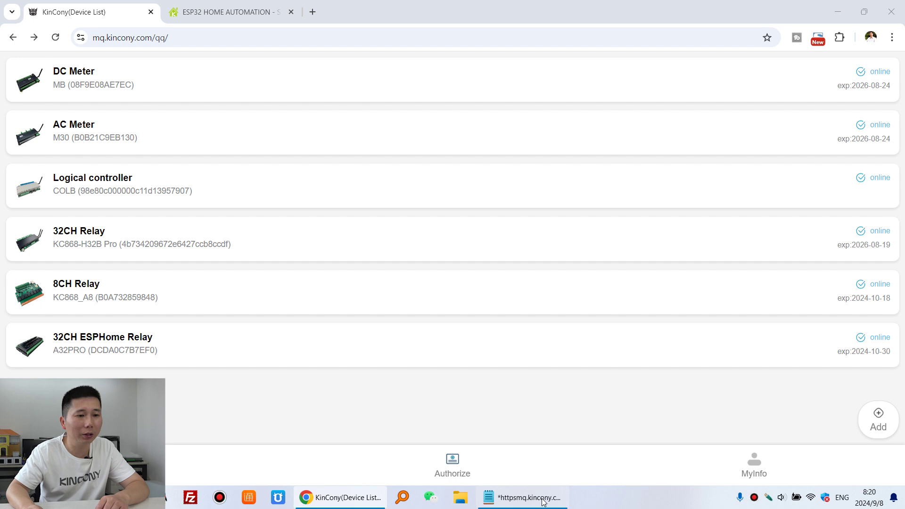
pyautogui.click(523, 497)
pyautogui.click(420, 238)
pyautogui.moveTo(420, 238); pyautogui.dragTo(182, 233)
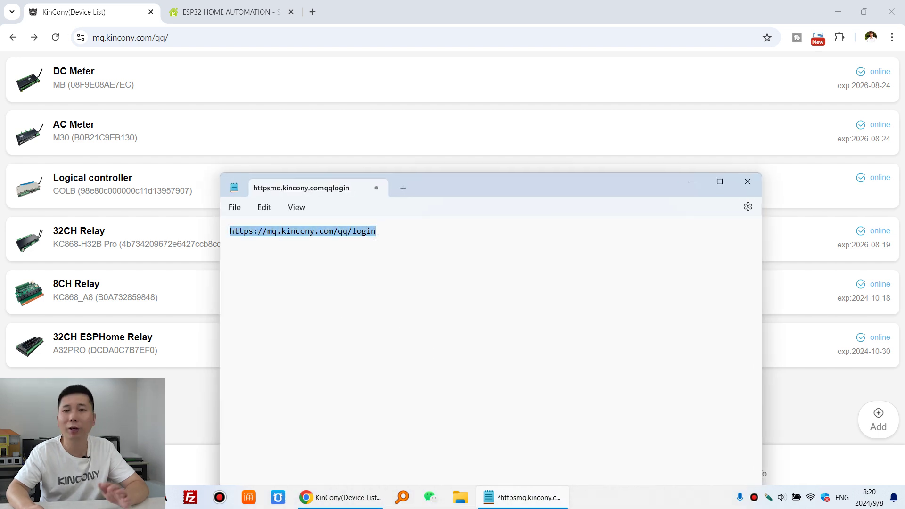
pyautogui.click(696, 185)
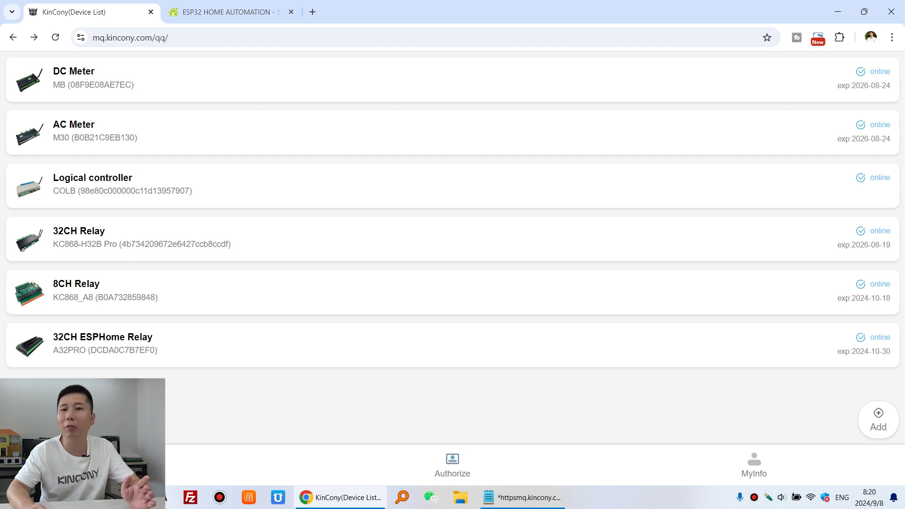
pyautogui.moveTo(54, 71); pyautogui.dragTo(101, 71)
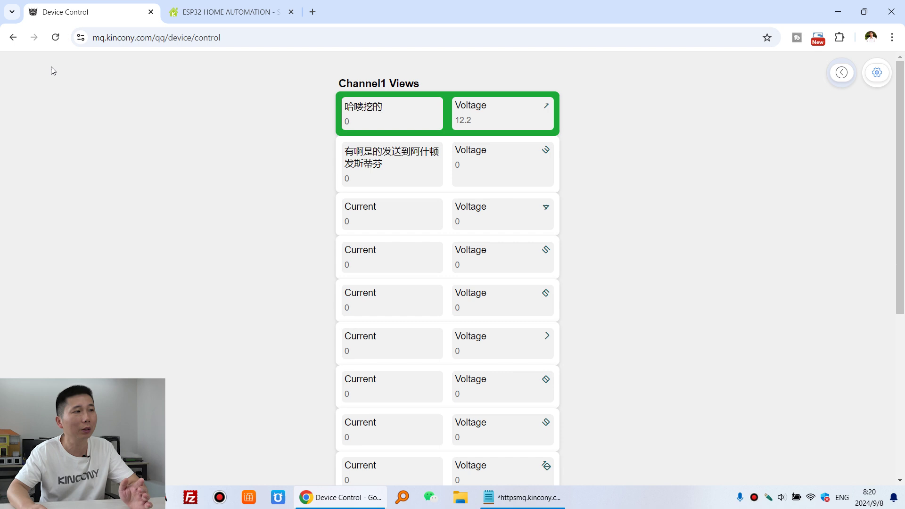
pyautogui.click(13, 38)
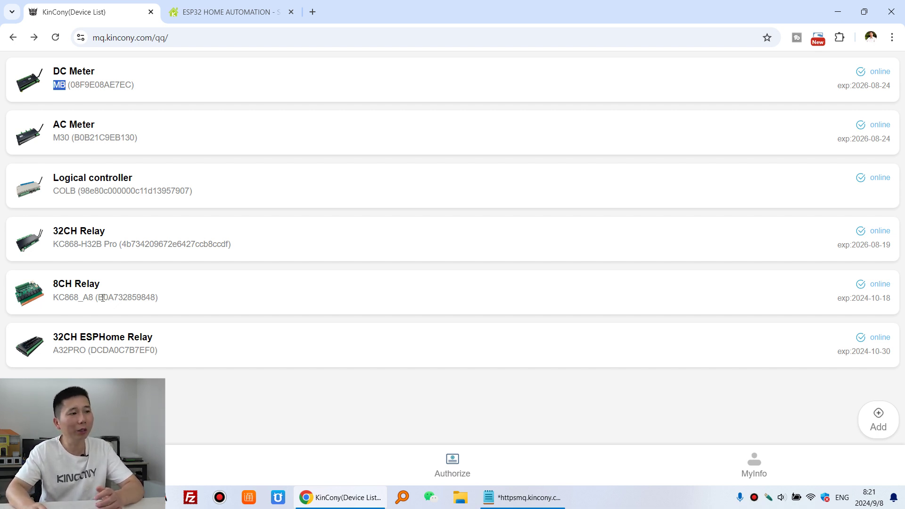
pyautogui.click(226, 12)
pyautogui.scroll(-5, 422, 287)
pyautogui.scroll(-10, 423, 295)
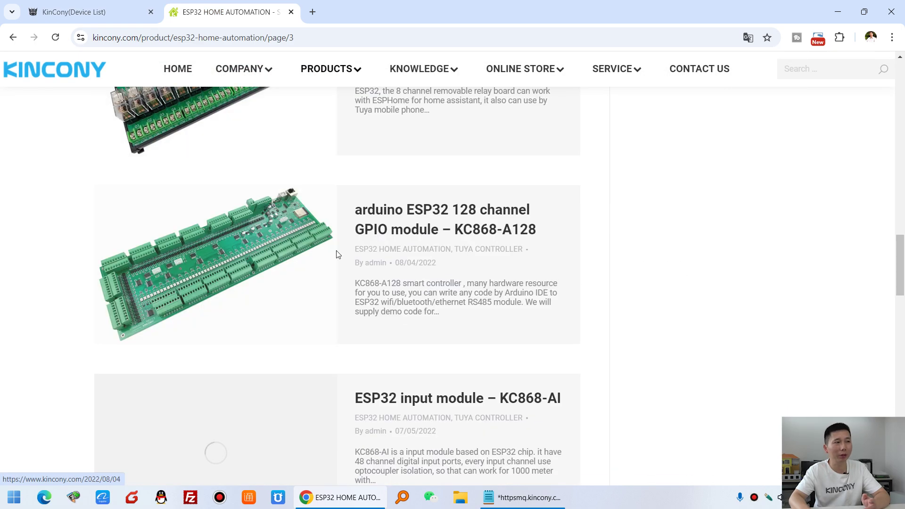
pyautogui.click(90, 11)
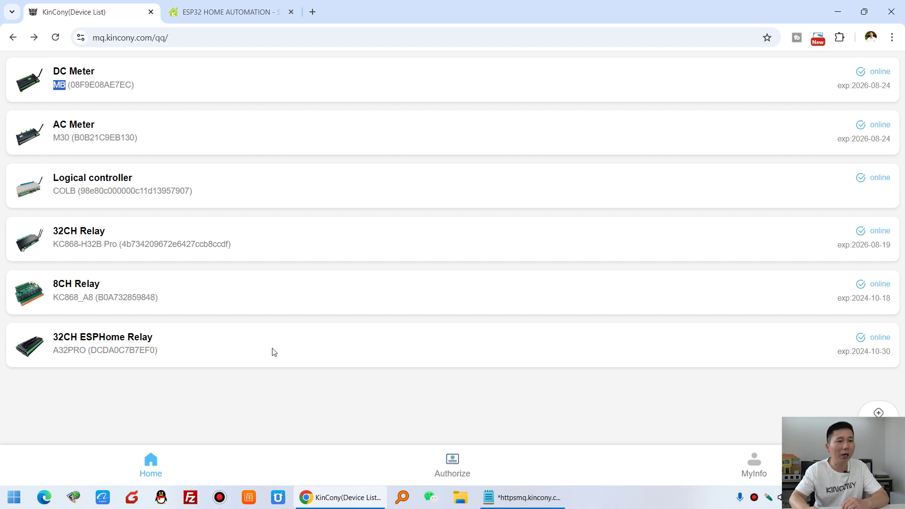
pyautogui.click(764, 467)
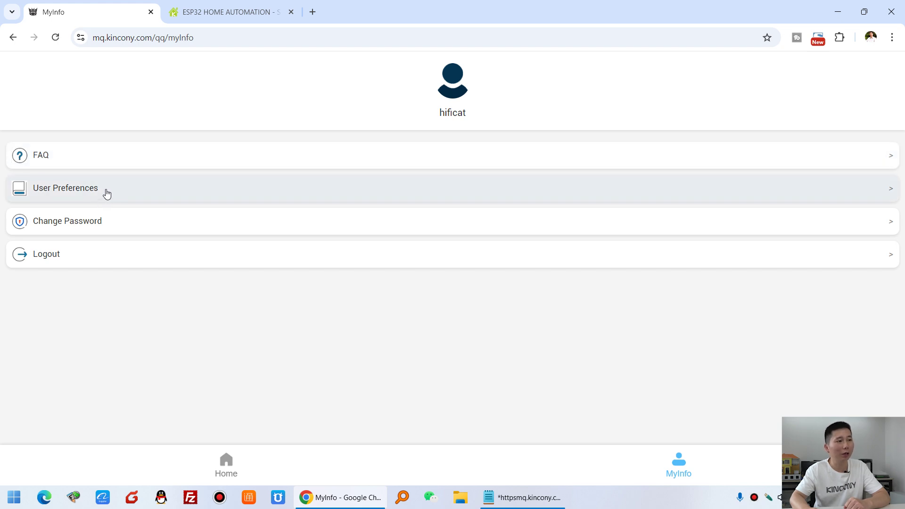
pyautogui.click(105, 192)
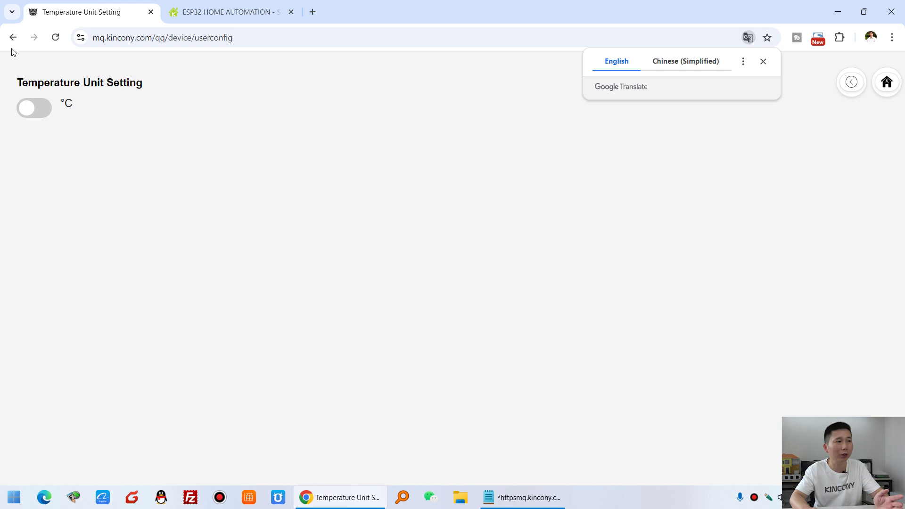
pyautogui.click(35, 114)
pyautogui.click(35, 114)
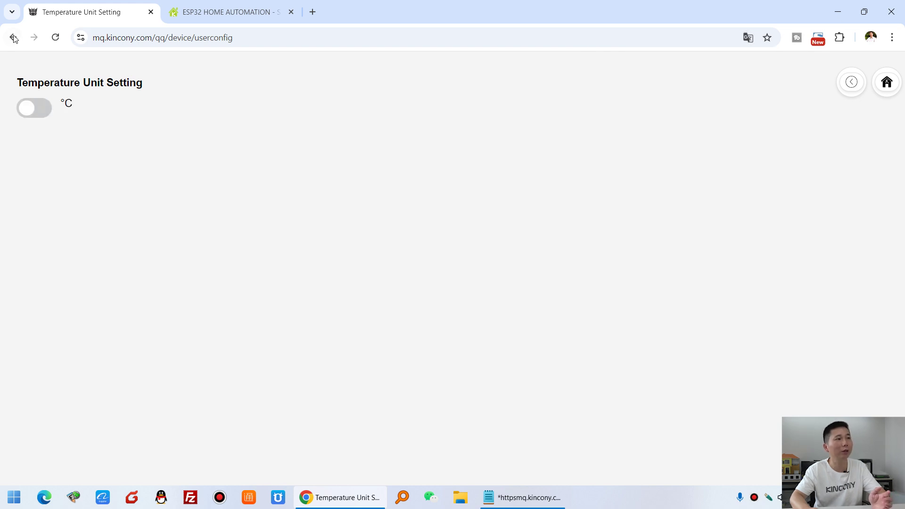
pyautogui.click(13, 37)
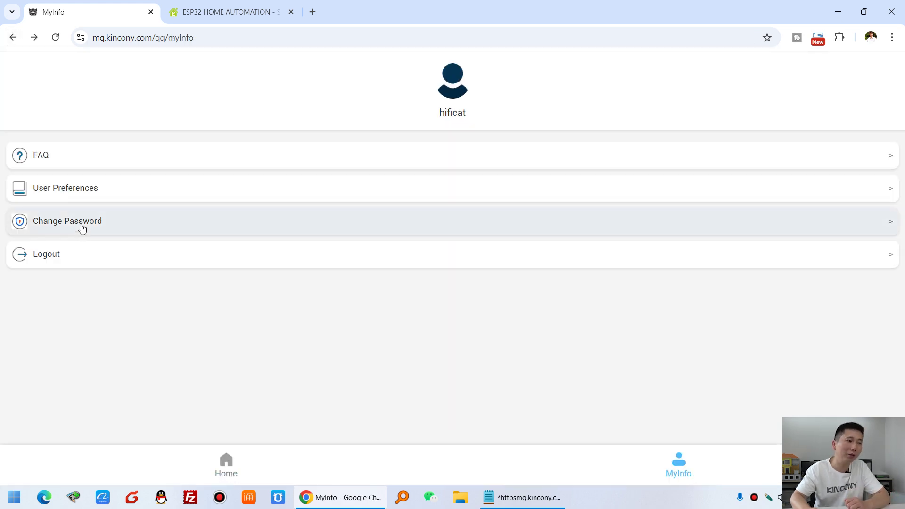
pyautogui.click(229, 469)
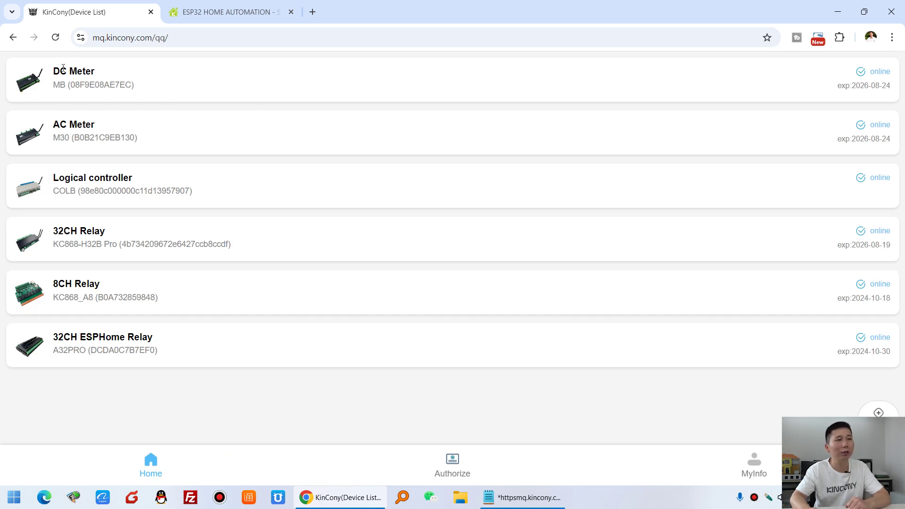
pyautogui.click(231, 79)
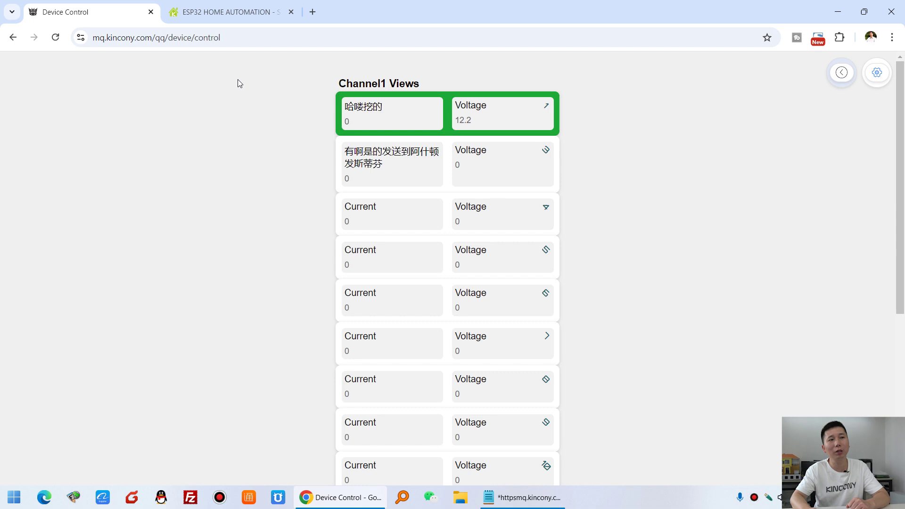
pyautogui.scroll(-5, 473, 161)
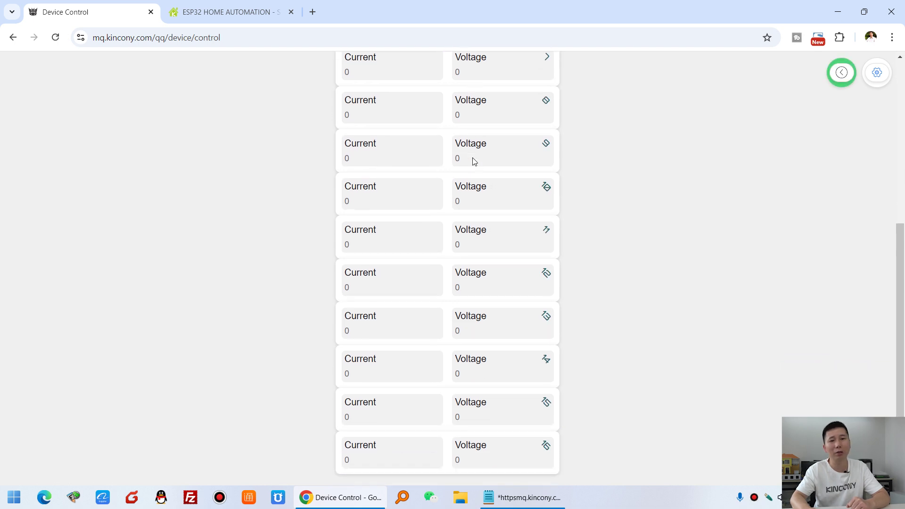
pyautogui.scroll(5, 481, 339)
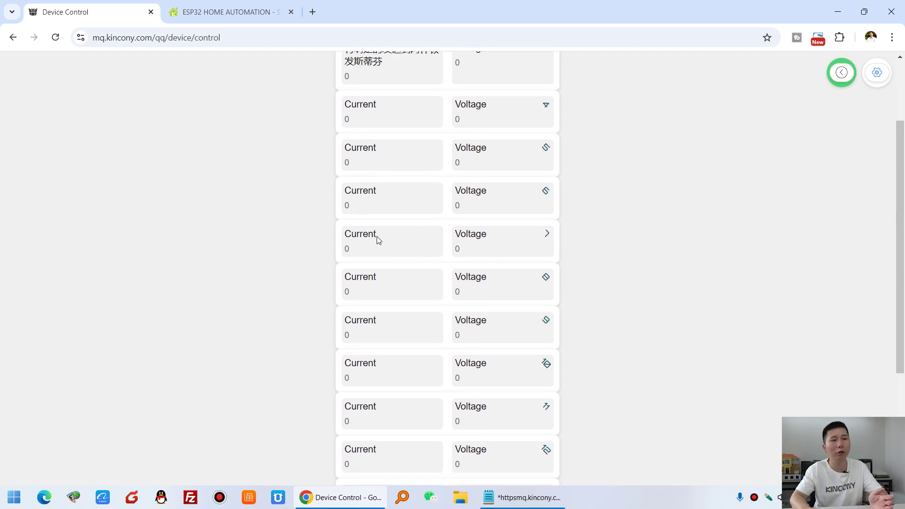
pyautogui.doubleClick(467, 120)
pyautogui.tripleClick(481, 122)
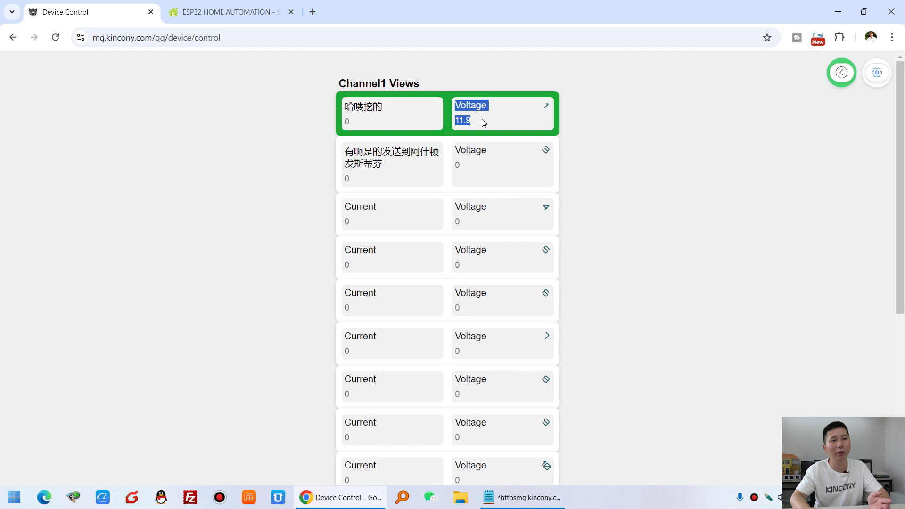
pyautogui.click(462, 121)
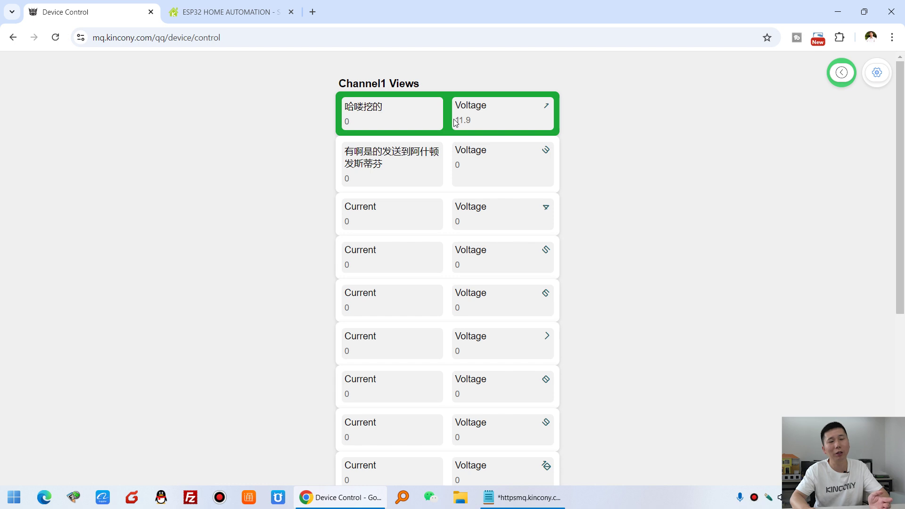
pyautogui.click(877, 73)
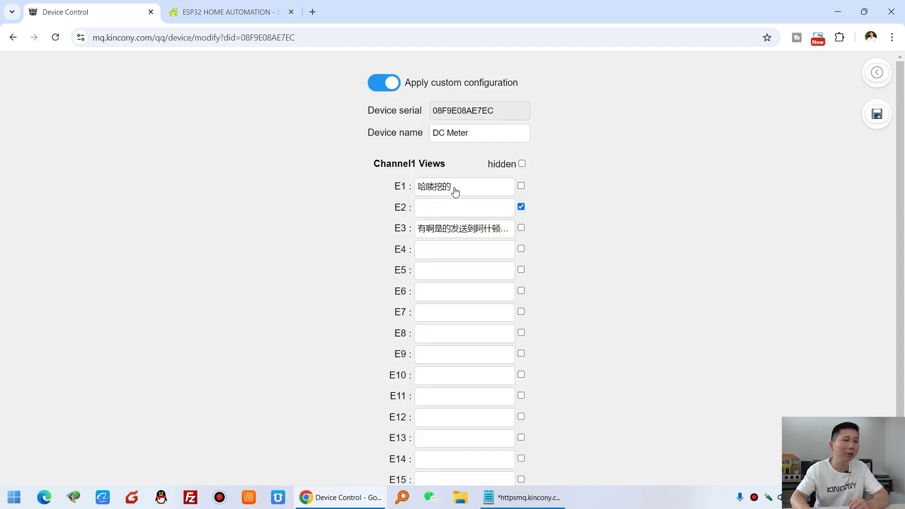
pyautogui.scroll(-1, 435, 191)
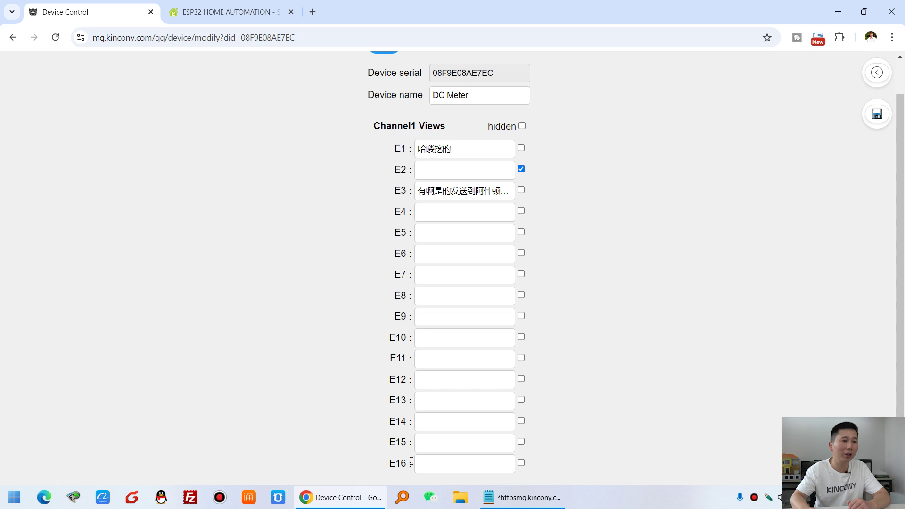
pyautogui.scroll(1, 419, 333)
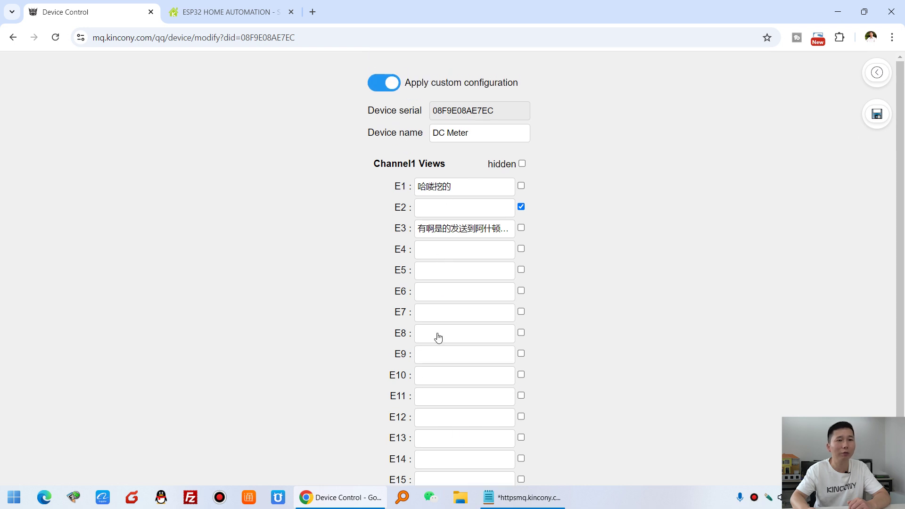
pyautogui.click(525, 166)
pyautogui.click(522, 166)
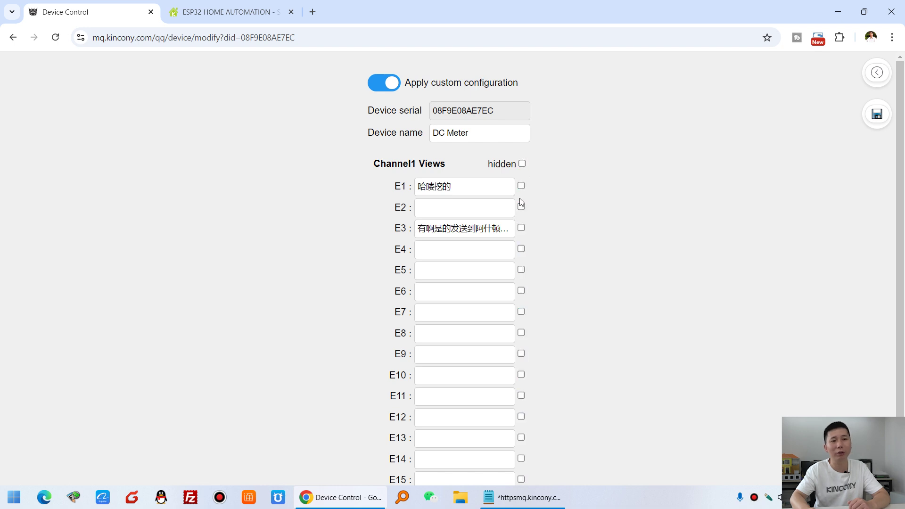
pyautogui.click(13, 38)
# - Return to the device list and scroll through the AC Meter's live readings
pyautogui.click(13, 37)
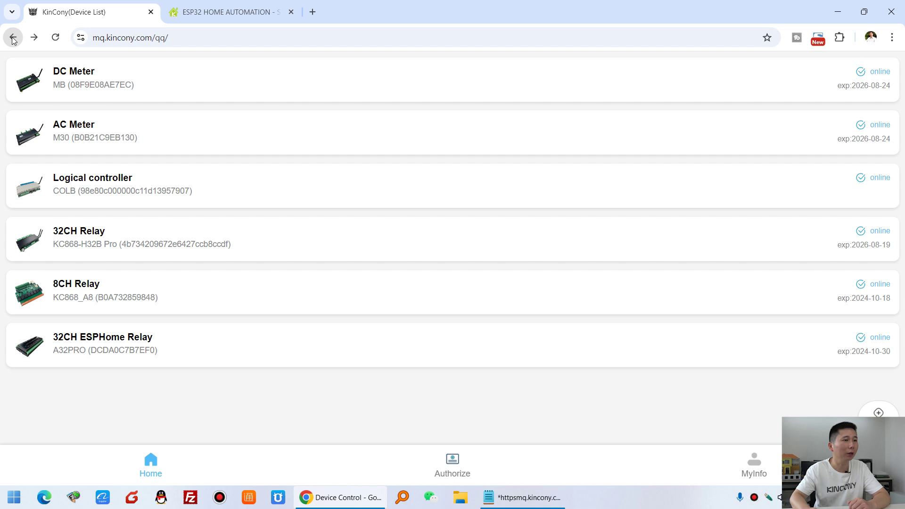
pyautogui.click(145, 130)
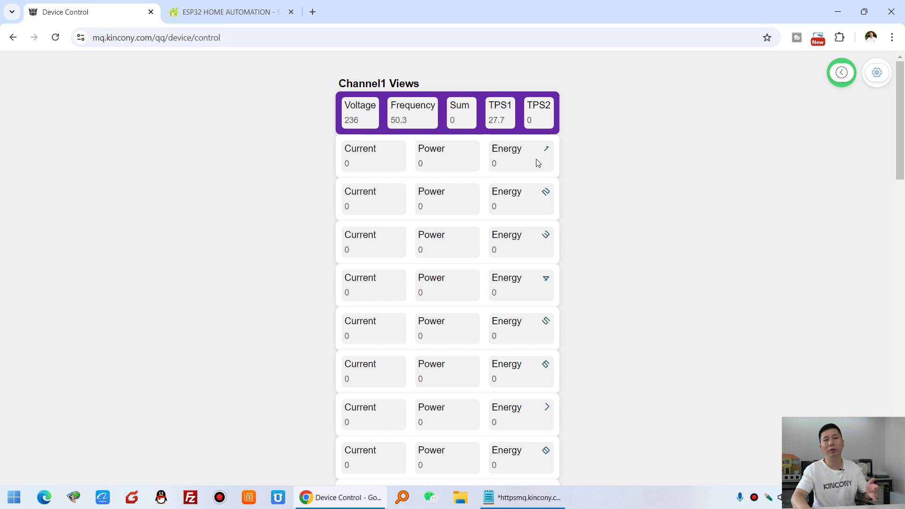
pyautogui.scroll(-1, 386, 157)
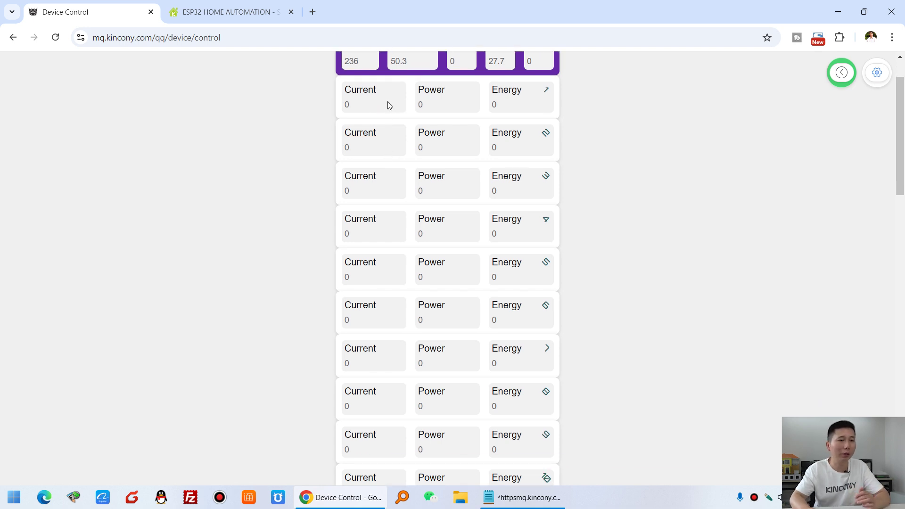
pyautogui.scroll(-20, 396, 122)
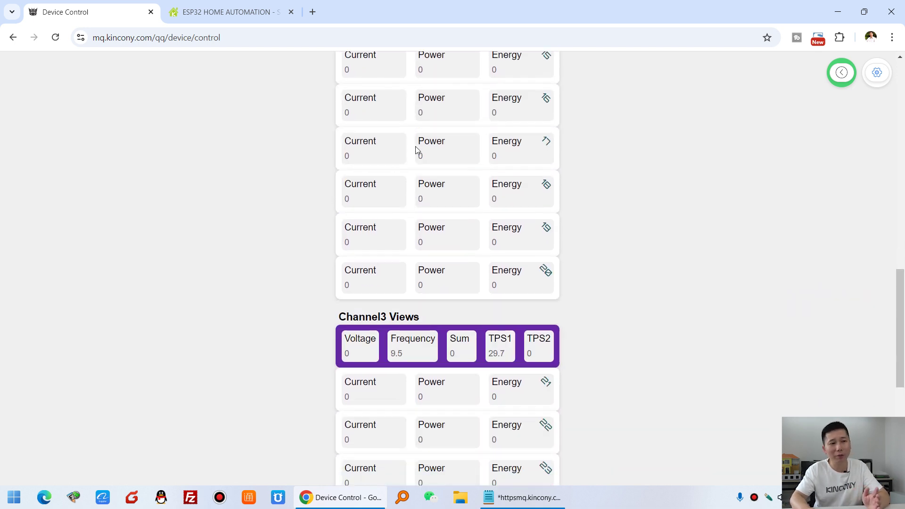
pyautogui.scroll(-6, 416, 149)
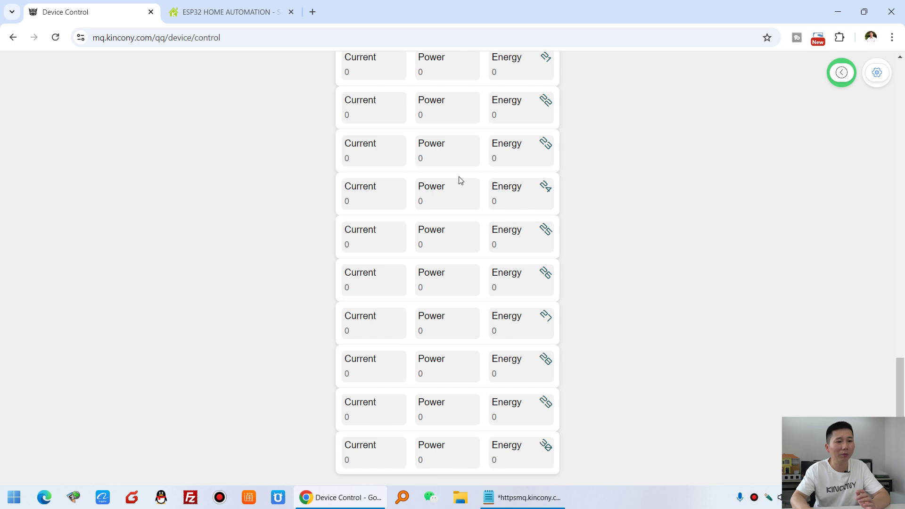
pyautogui.scroll(20, 460, 180)
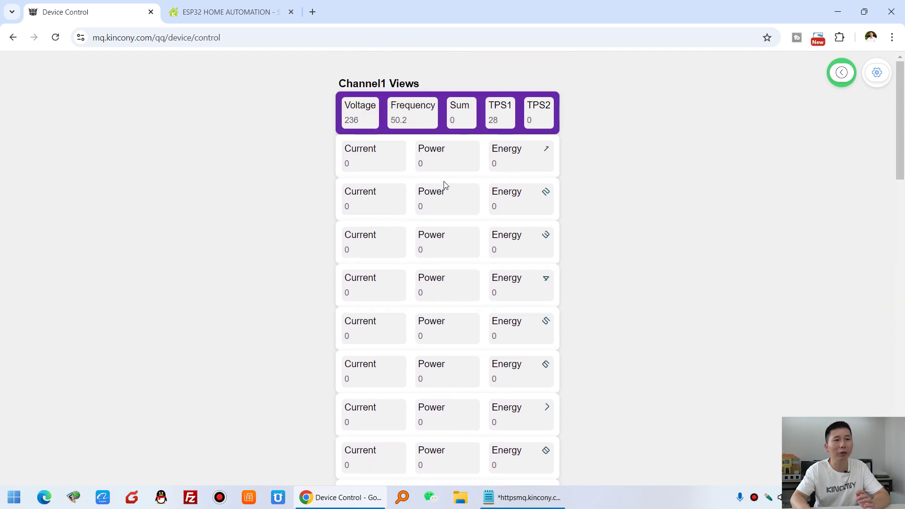
# - Open the AC Meter's configuration and select its device name, leaving it unchanged
pyautogui.click(876, 74)
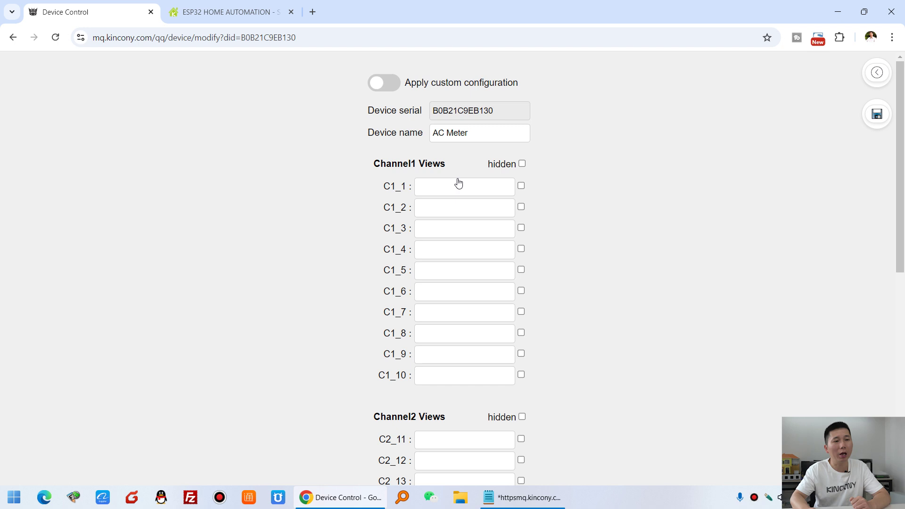
pyautogui.click(468, 135)
pyautogui.moveTo(468, 134); pyautogui.dragTo(414, 137)
pyautogui.click(581, 177)
# - Type a test entry 'ewew' in the C1_1 label, then go back to the device list
pyautogui.scroll(-1, 432, 187)
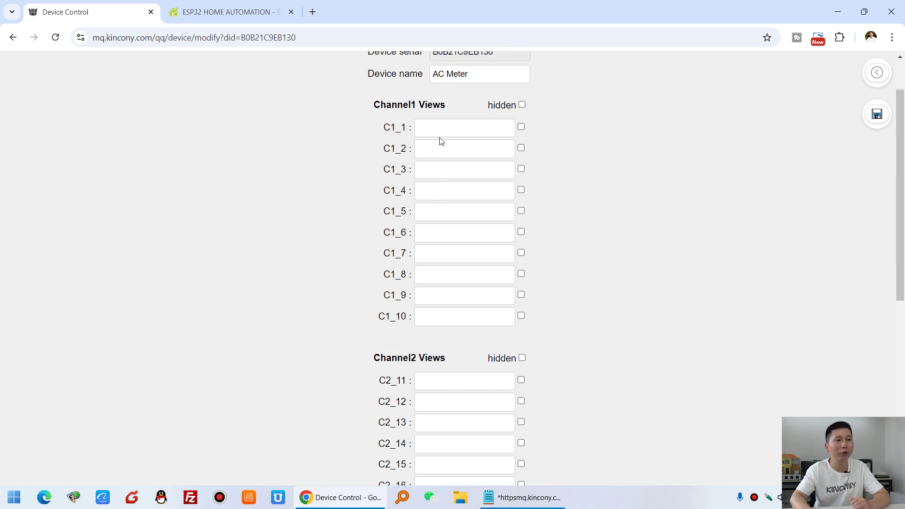
pyautogui.scroll(-4, 441, 288)
pyautogui.scroll(-3, 437, 300)
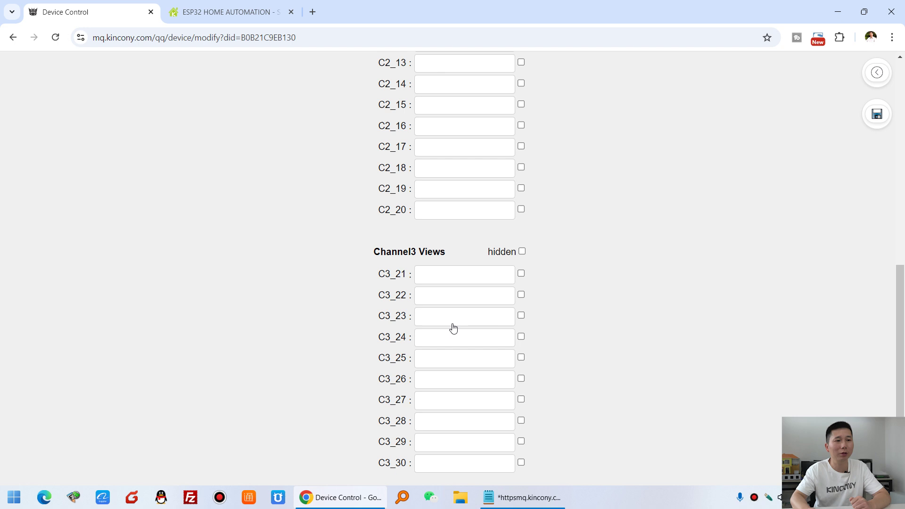
pyautogui.scroll(8, 453, 200)
pyautogui.click(465, 185)
pyautogui.write('ewew')
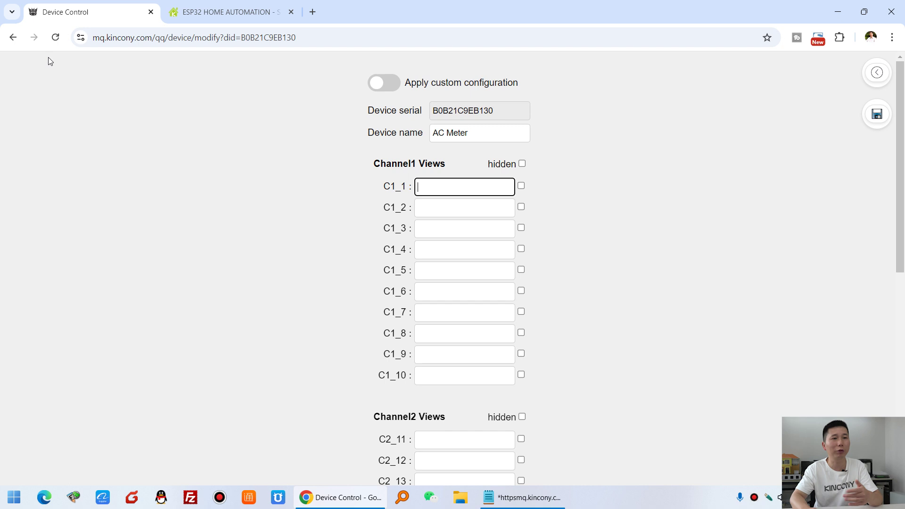
pyautogui.click(11, 37)
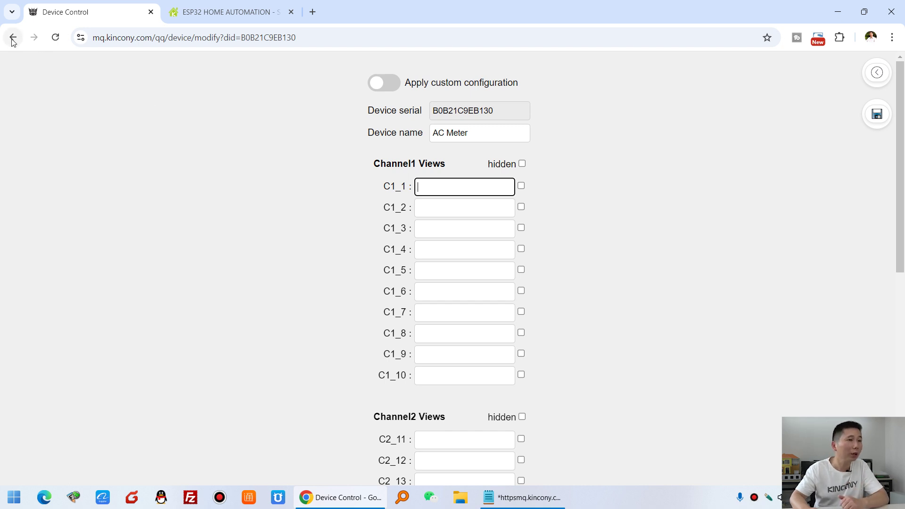
pyautogui.click(12, 37)
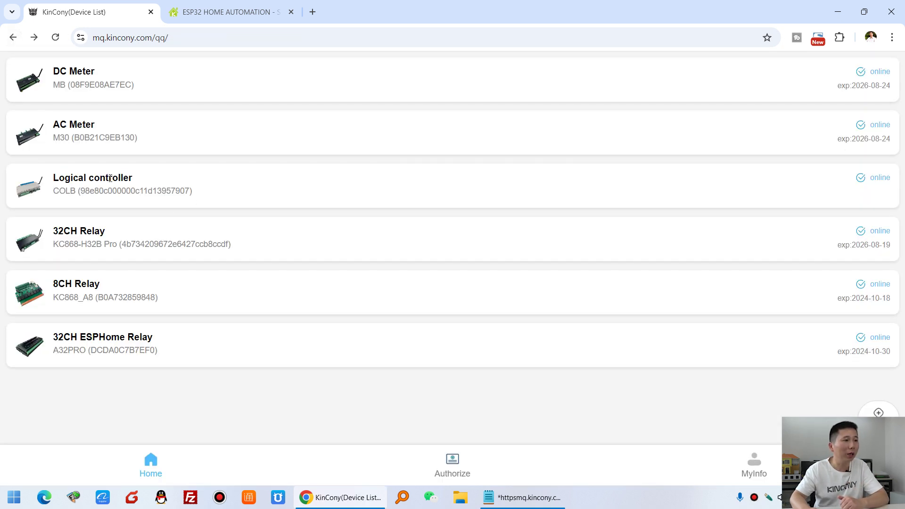
# - Open the Logical controller's configuration and mark the T4 and T5 temperature views hidden
pyautogui.click(225, 174)
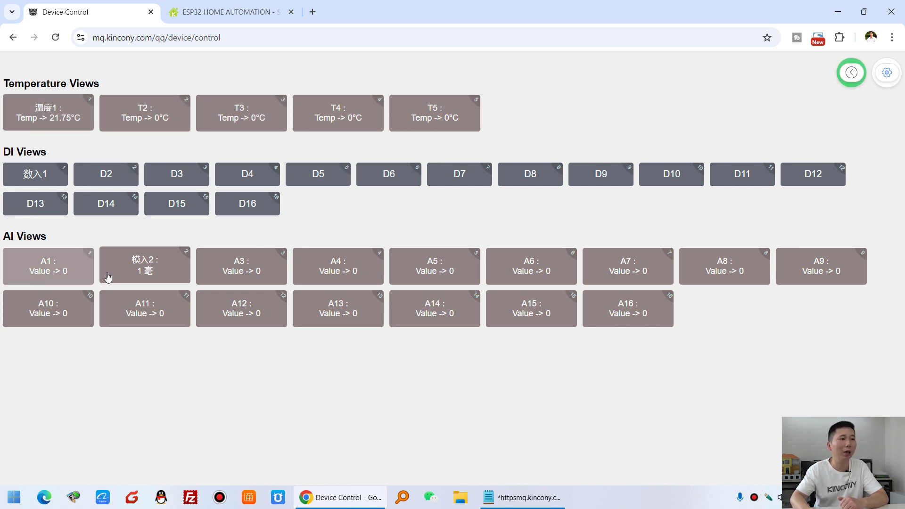
pyautogui.click(886, 73)
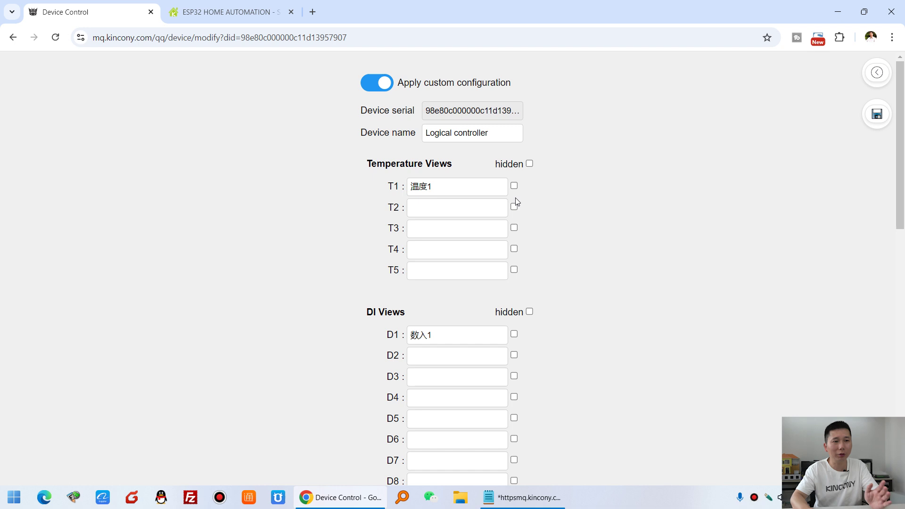
pyautogui.click(513, 249)
pyautogui.click(514, 270)
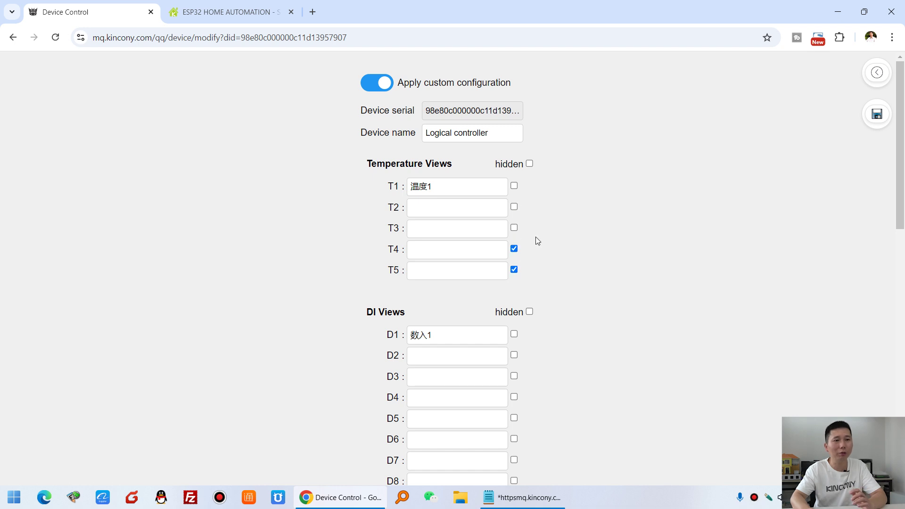
pyautogui.click(530, 164)
pyautogui.click(513, 186)
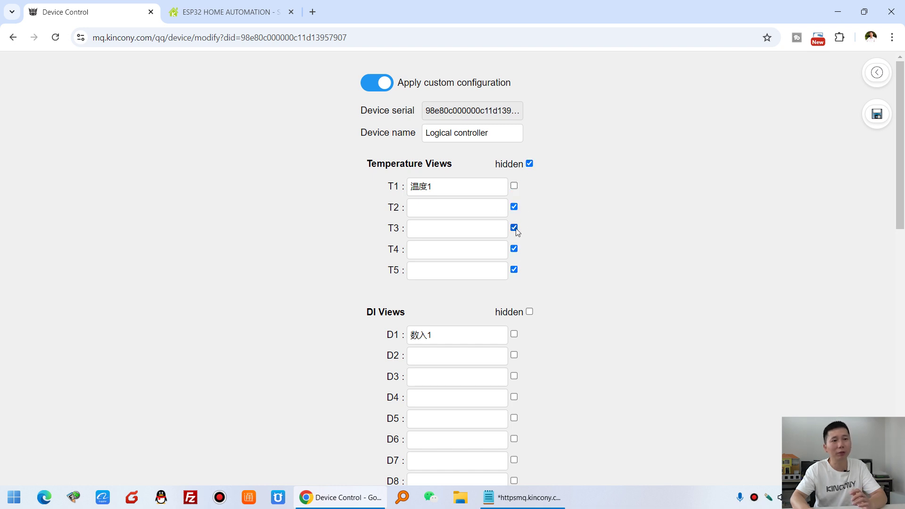
pyautogui.click(514, 228)
pyautogui.click(514, 207)
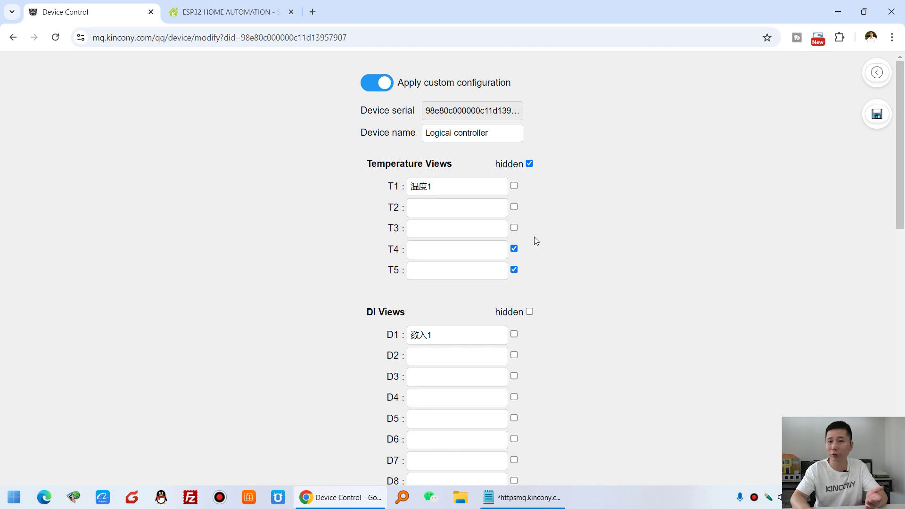
# - Inspect A1's unit, minimum and maximum settings, closing the dialog without saving
pyautogui.scroll(-2, 542, 241)
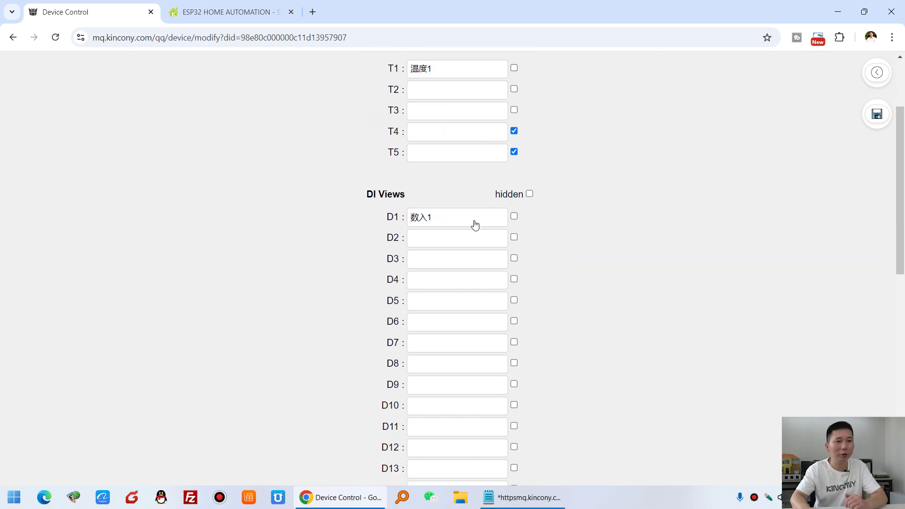
pyautogui.scroll(-8, 459, 242)
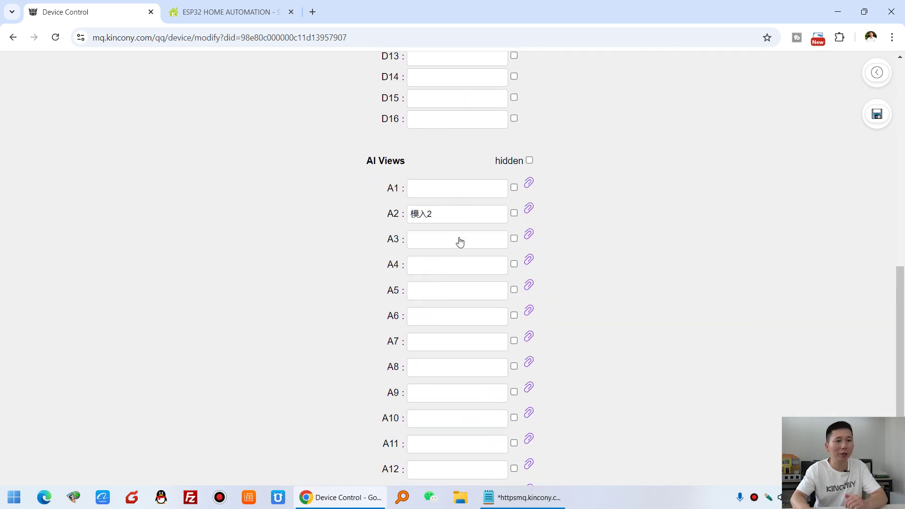
pyautogui.scroll(-1, 474, 222)
pyautogui.scroll(4, 472, 207)
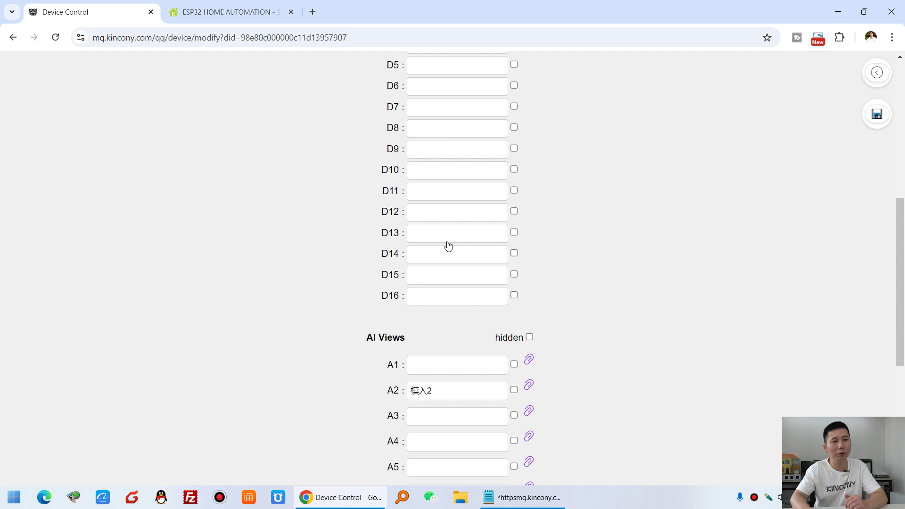
pyautogui.scroll(-4, 450, 247)
pyautogui.scroll(-1, 463, 265)
pyautogui.scroll(4, 533, 232)
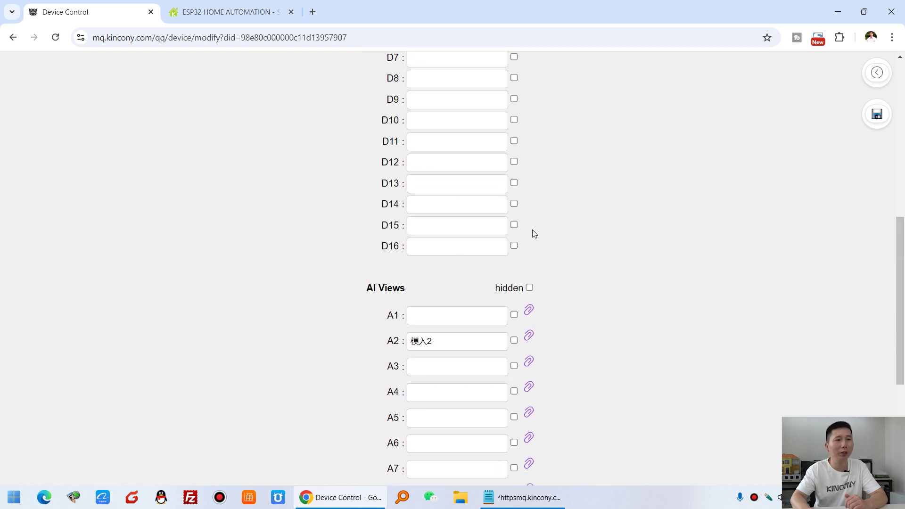
pyautogui.scroll(-2, 524, 259)
pyautogui.click(530, 194)
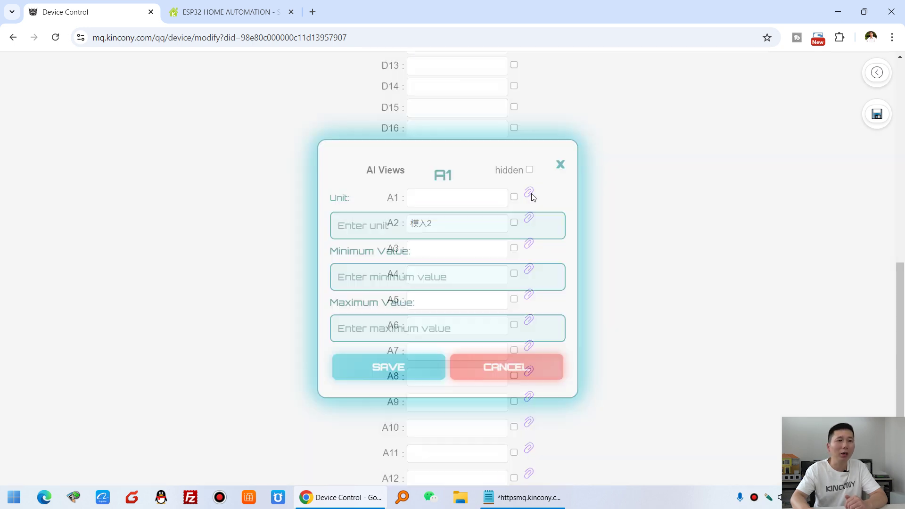
pyautogui.click(427, 228)
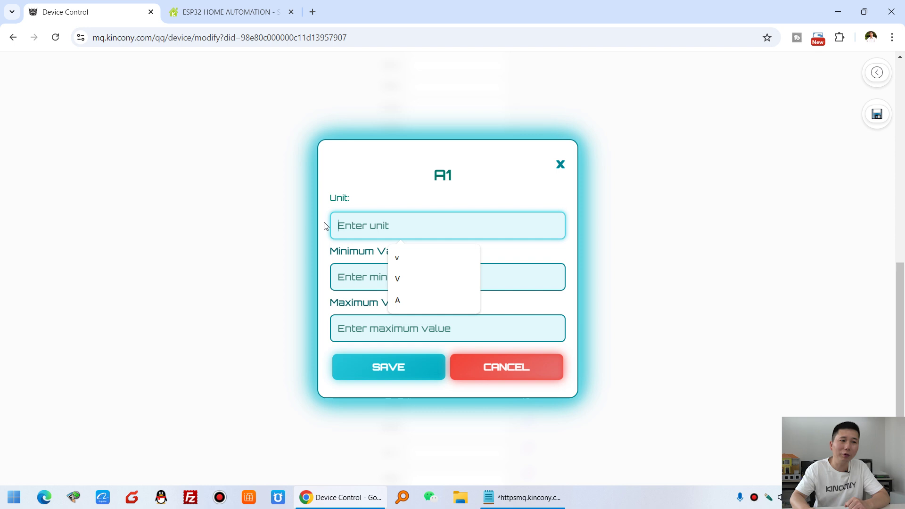
pyautogui.click(357, 277)
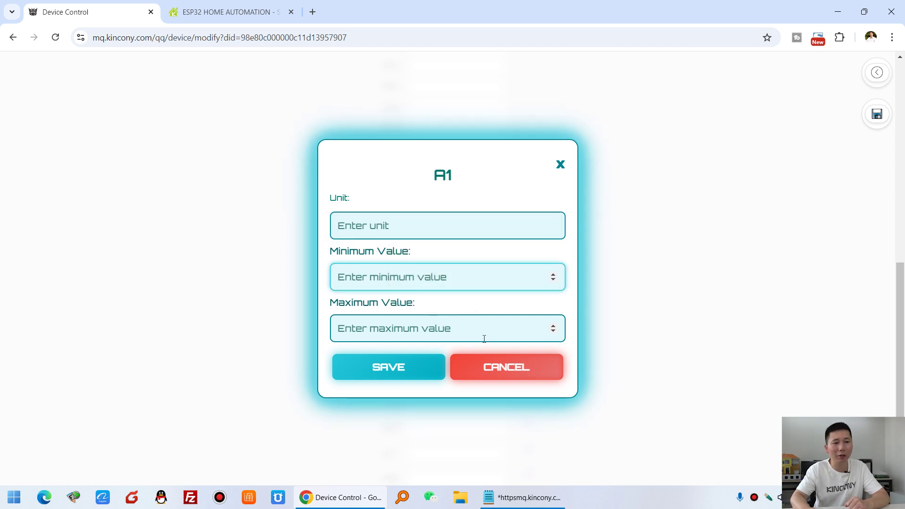
pyautogui.click(560, 165)
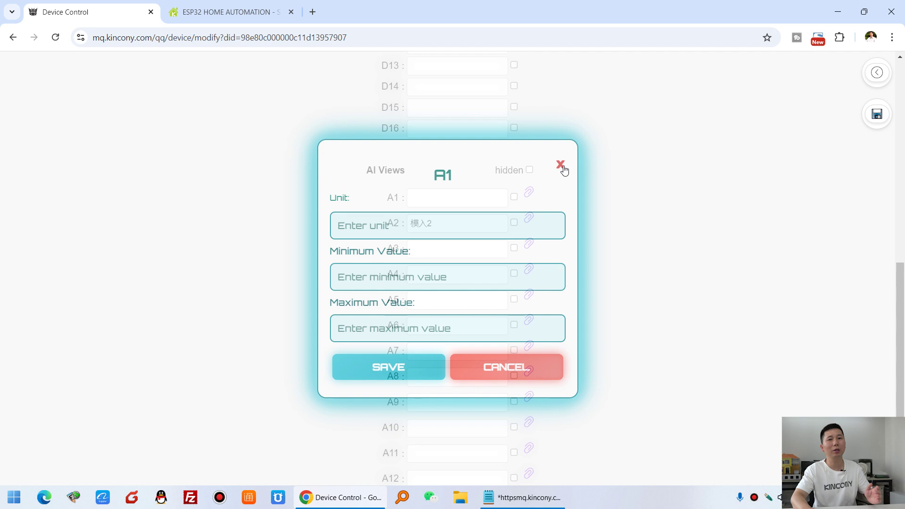
# - Go back from the Logical controller to the device list
pyautogui.scroll(10, 489, 204)
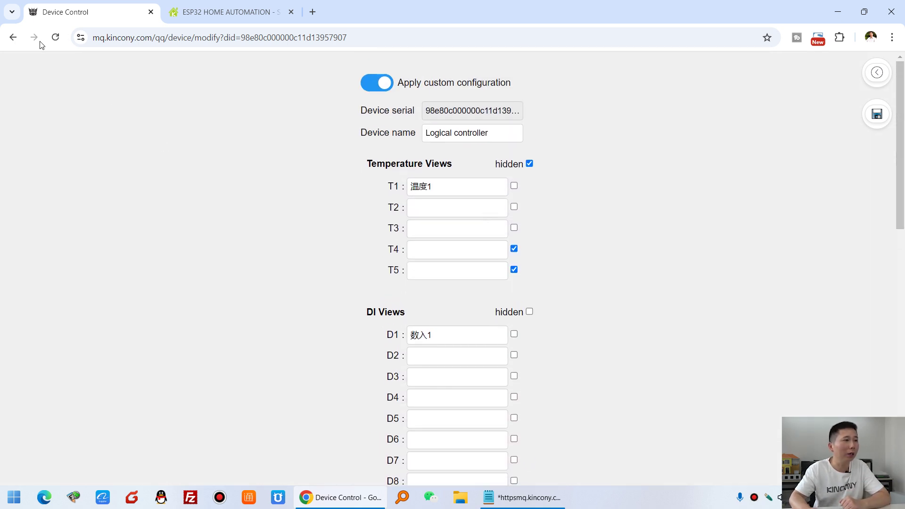
pyautogui.click(19, 36)
pyautogui.click(12, 37)
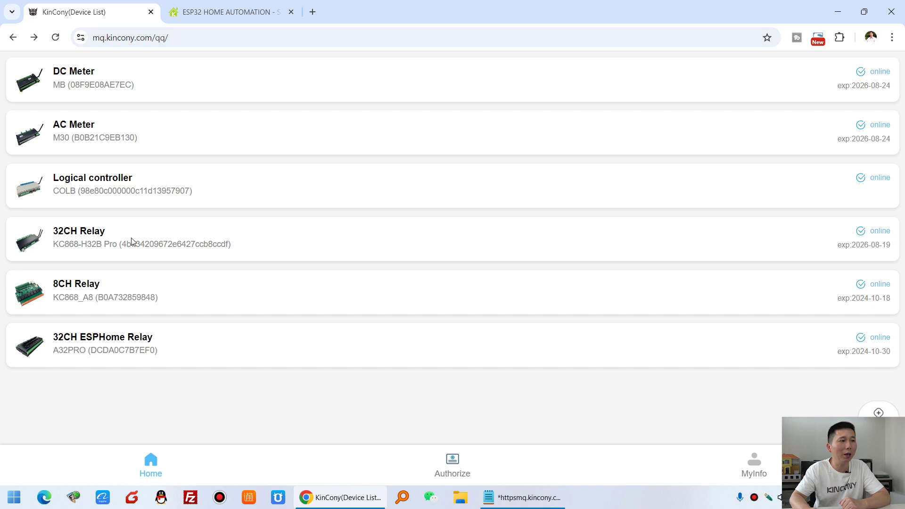
# - Open the 32CH Relay and switch on the first relay 继电器 and relay2
pyautogui.click(111, 238)
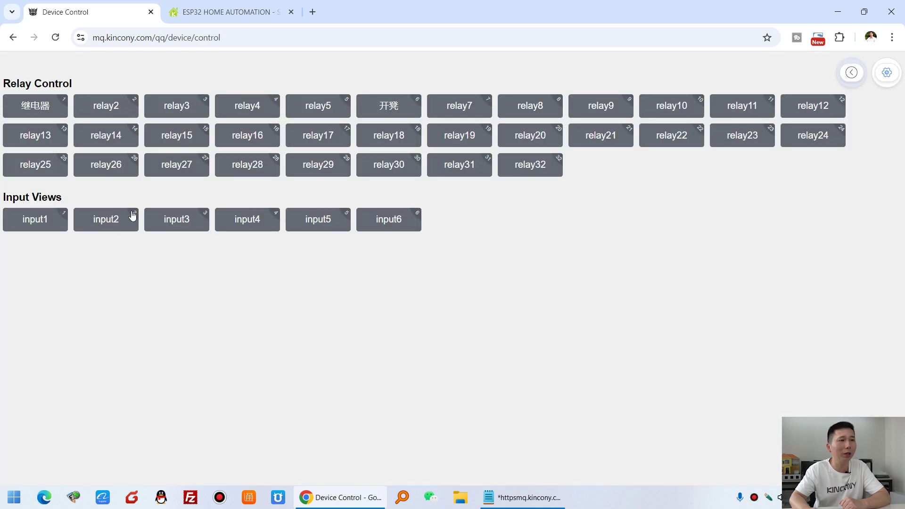
pyautogui.click(41, 109)
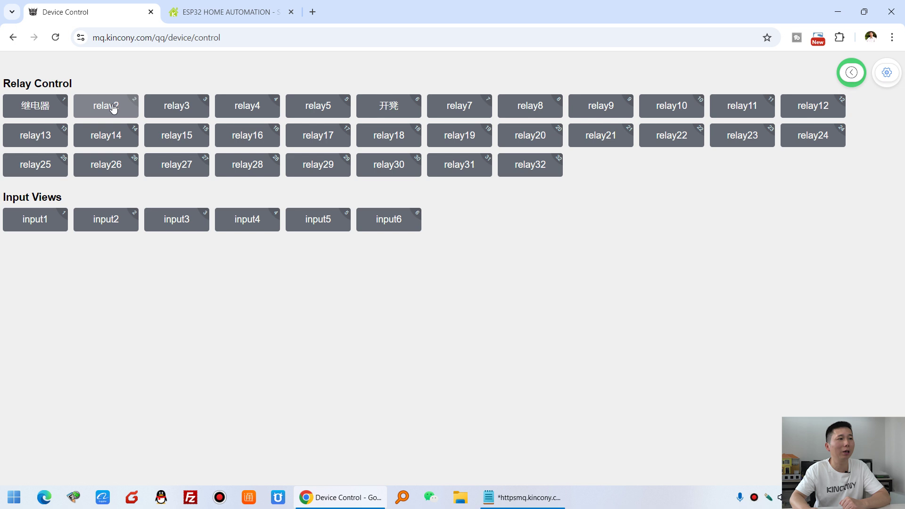
pyautogui.click(88, 115)
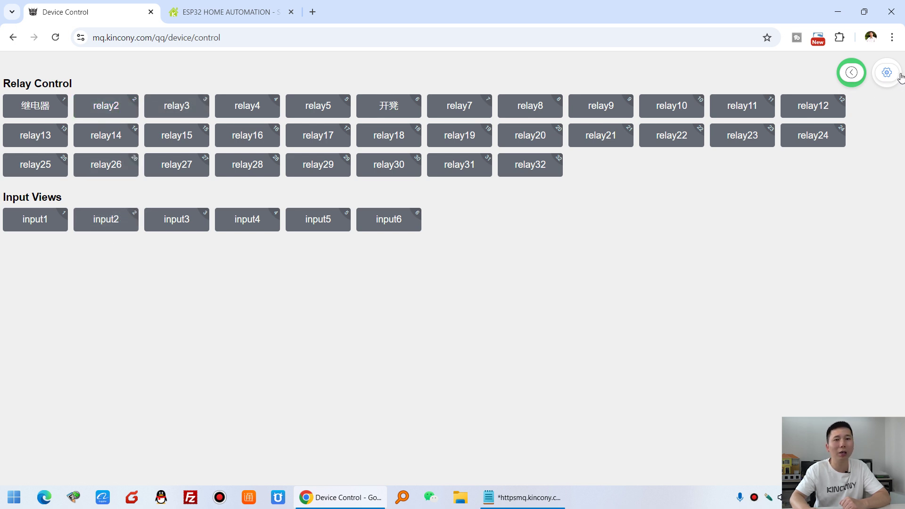
# - Review the 32CH Relay's relay and input naming settings, then go back to the device list
pyautogui.click(887, 74)
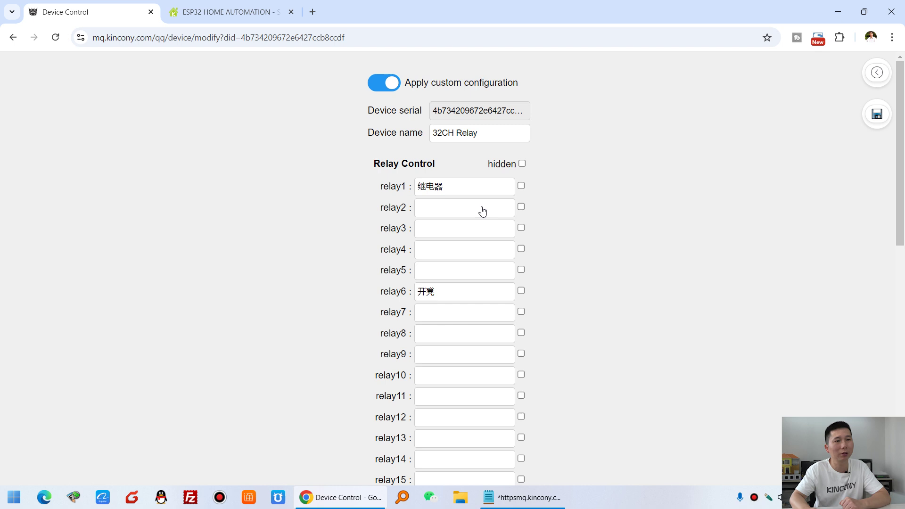
pyautogui.scroll(-3, 500, 206)
pyautogui.scroll(-8, 499, 206)
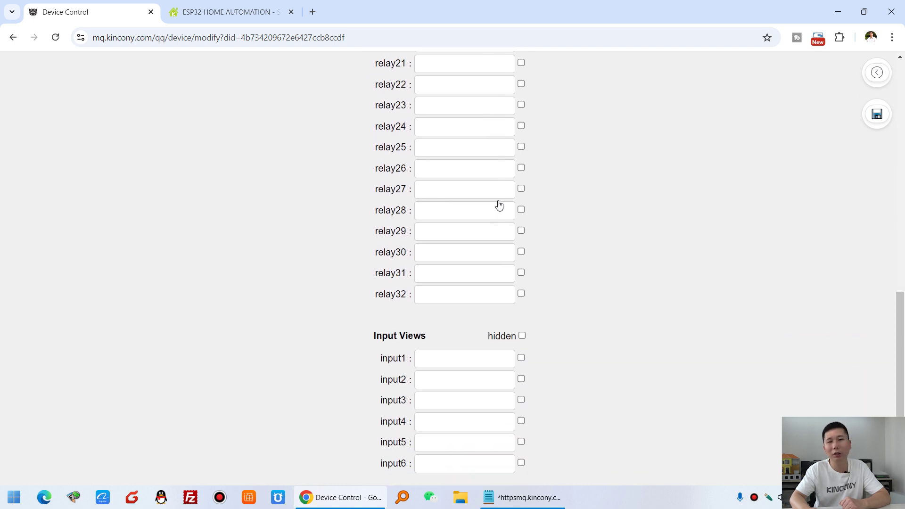
pyautogui.scroll(11, 499, 372)
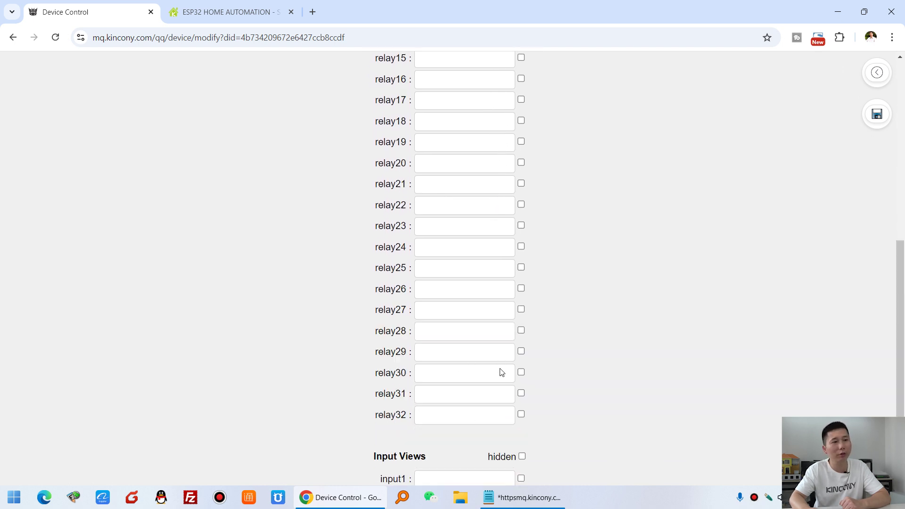
pyautogui.click(14, 38)
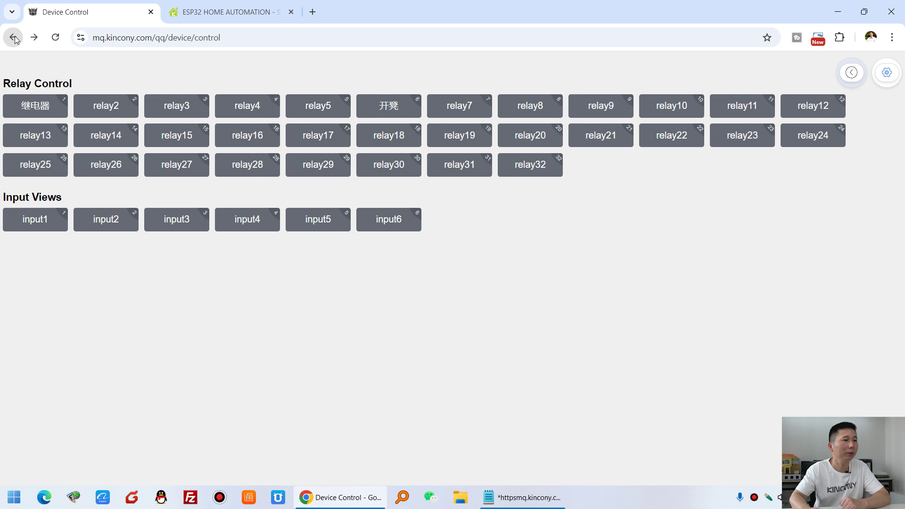
pyautogui.click(14, 37)
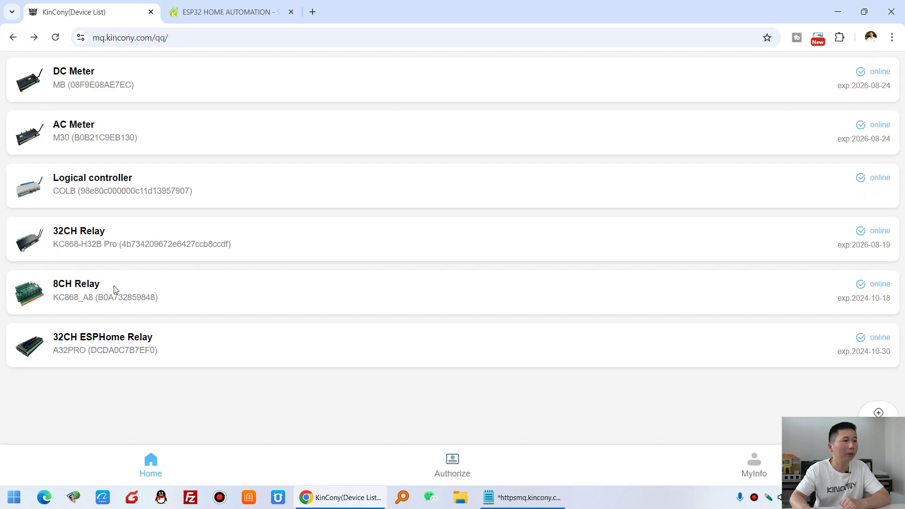
# - Open the 8CH Relay and switch the 淘气泵 output on and back off
pyautogui.click(130, 287)
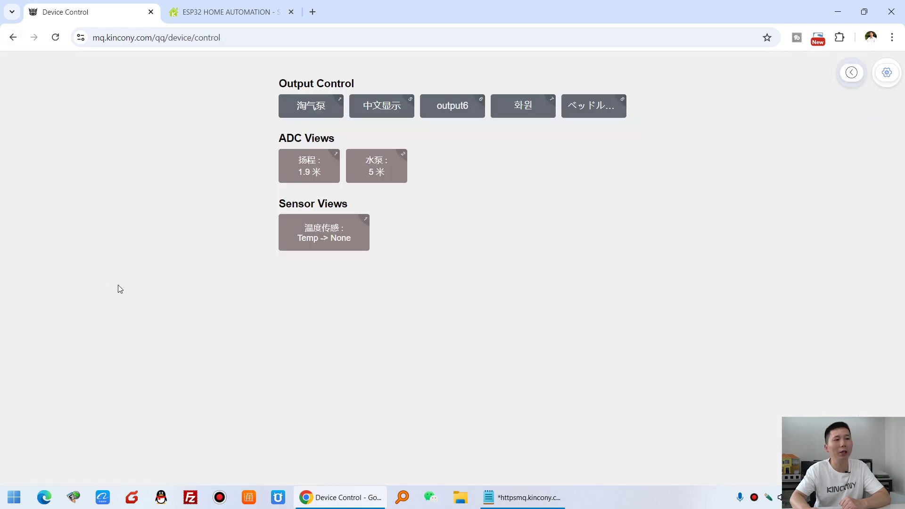
pyautogui.click(329, 112)
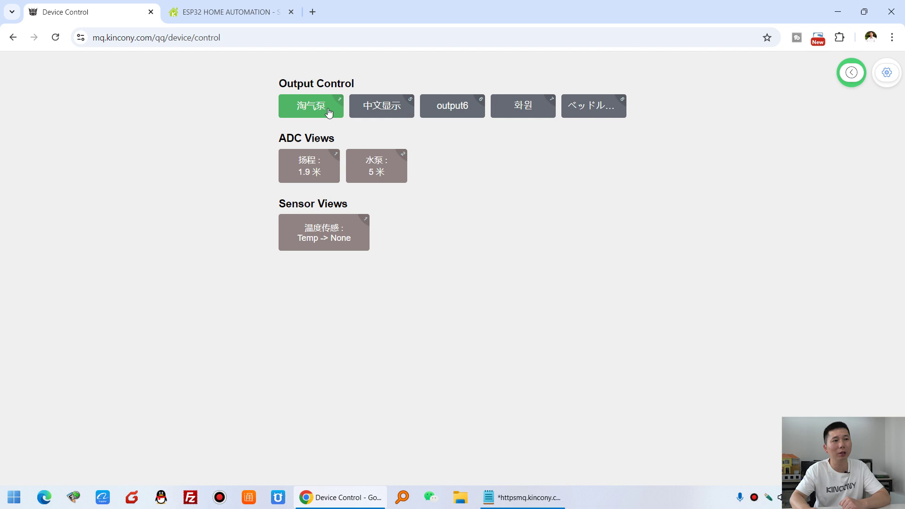
pyautogui.click(329, 112)
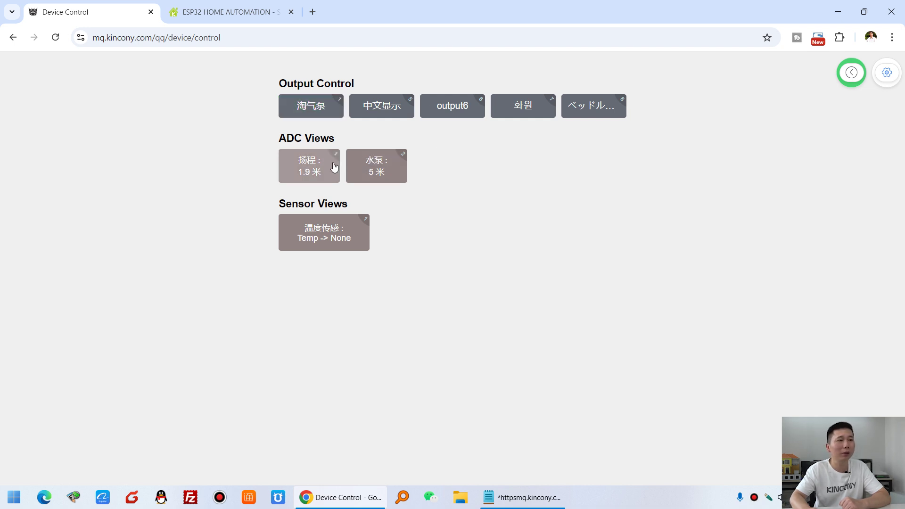
# - Look over the 8CH Relay's output names like 화원 and output8, then return to the device list
pyautogui.click(887, 72)
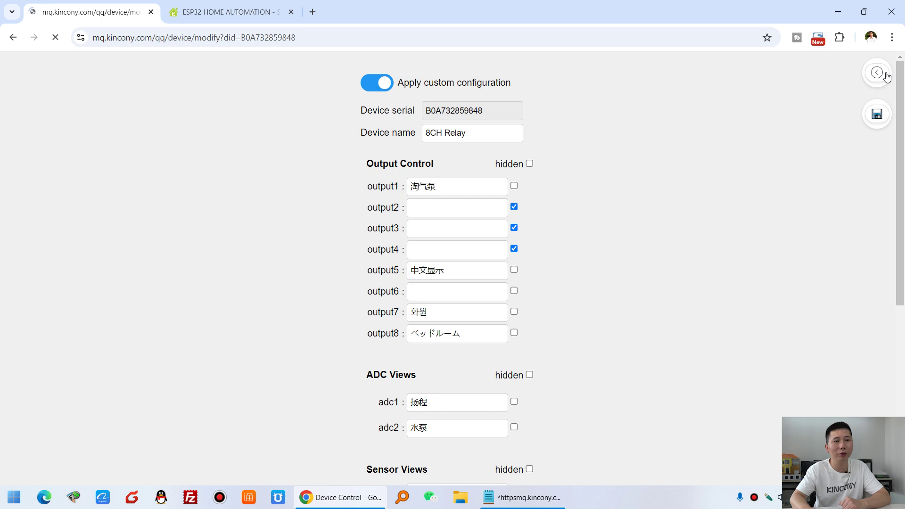
pyautogui.doubleClick(424, 314)
pyautogui.click(543, 313)
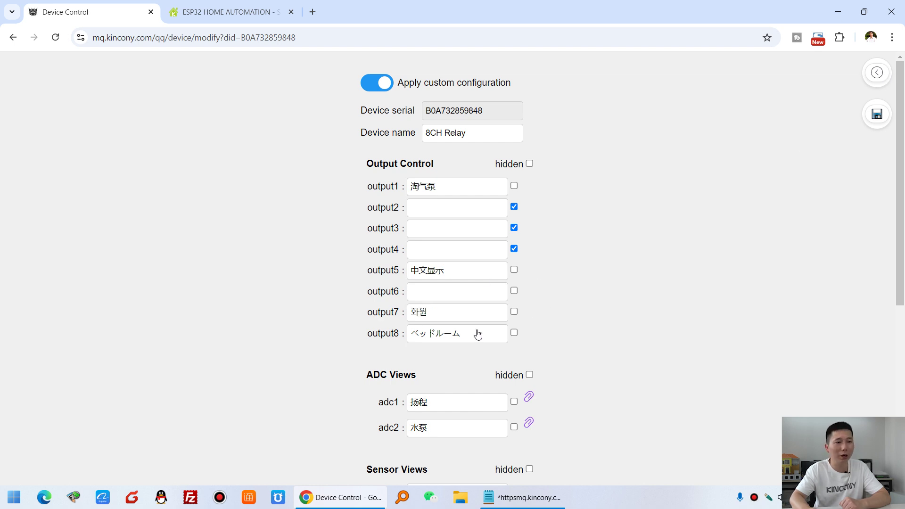
pyautogui.moveTo(477, 333); pyautogui.dragTo(375, 332)
pyautogui.click(540, 230)
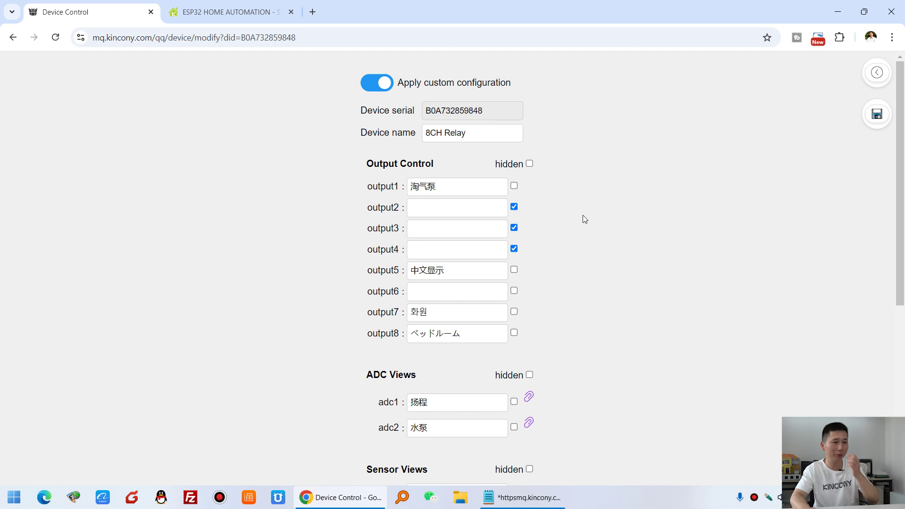
pyautogui.scroll(-6, 557, 270)
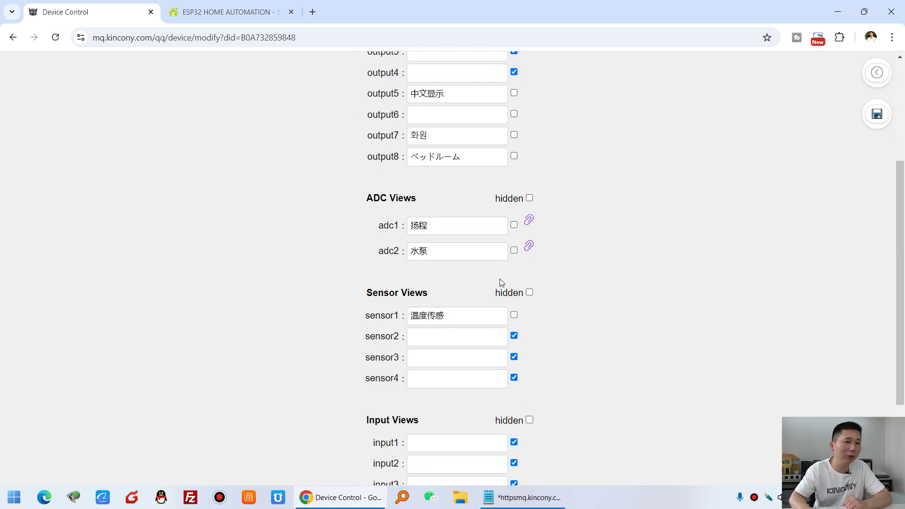
pyautogui.scroll(6, 497, 264)
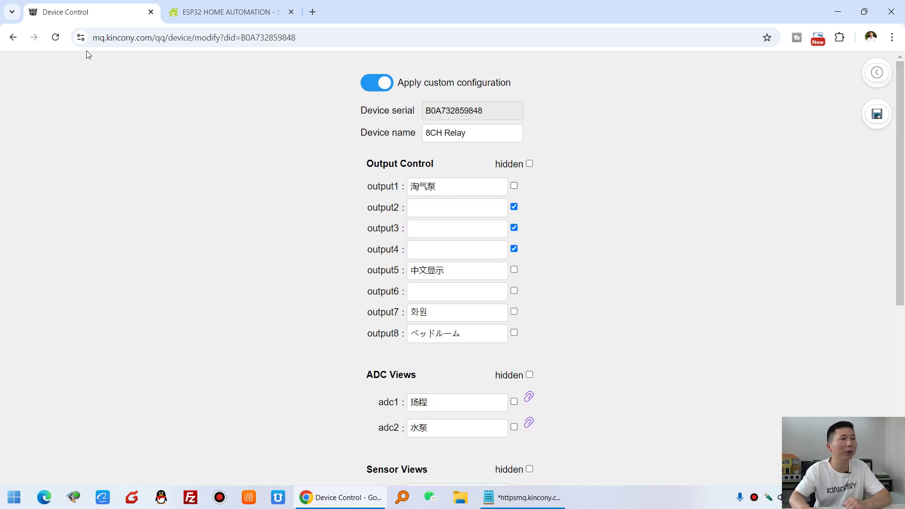
pyautogui.click(12, 40)
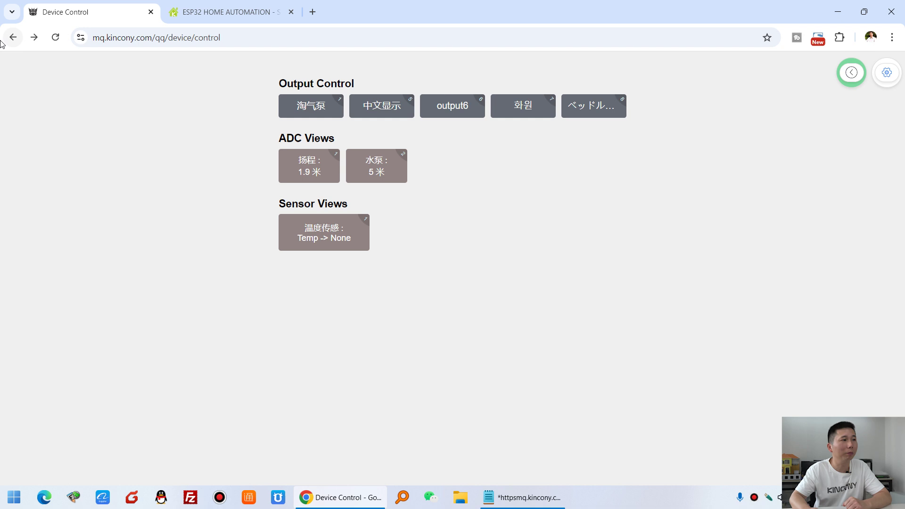
pyautogui.click(15, 37)
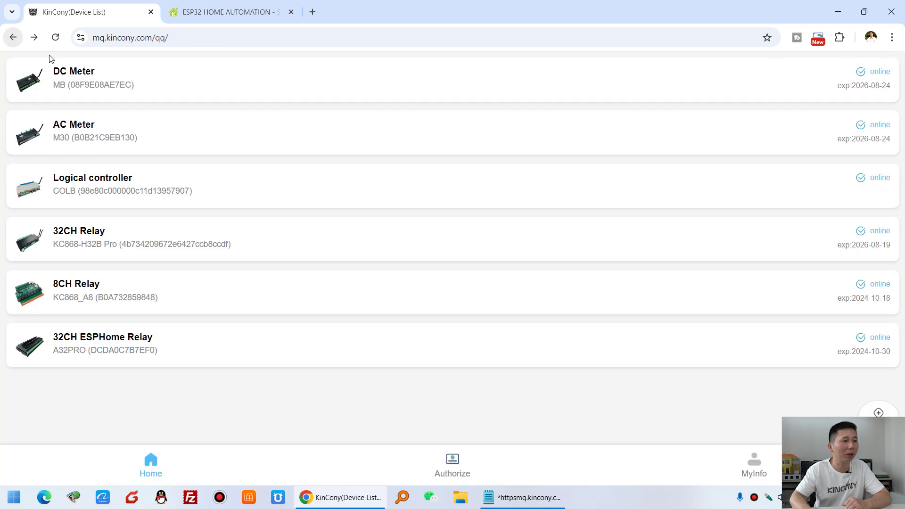
# - Open the 32CH ESPHome Relay and set 阳台调光 DAC to 1 and 杭州天气 DAC to 31
pyautogui.click(321, 340)
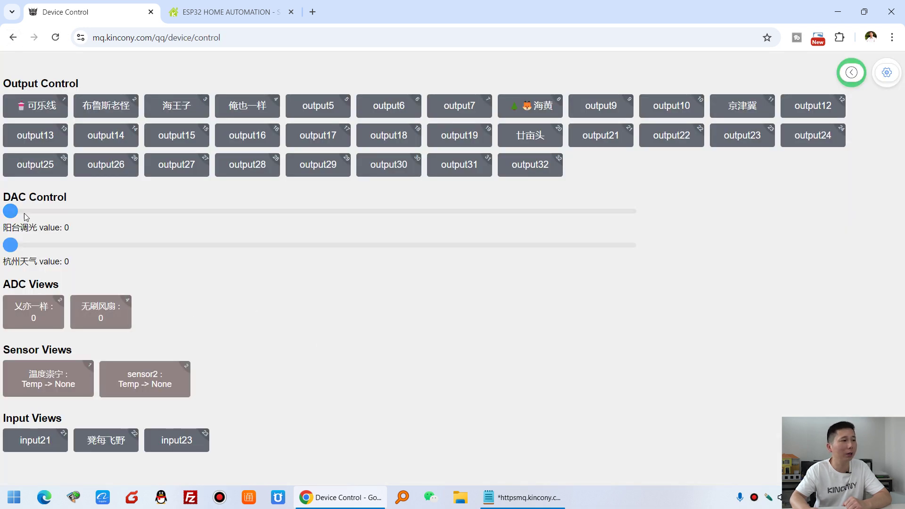
pyautogui.moveTo(24, 214); pyautogui.dragTo(391, 211)
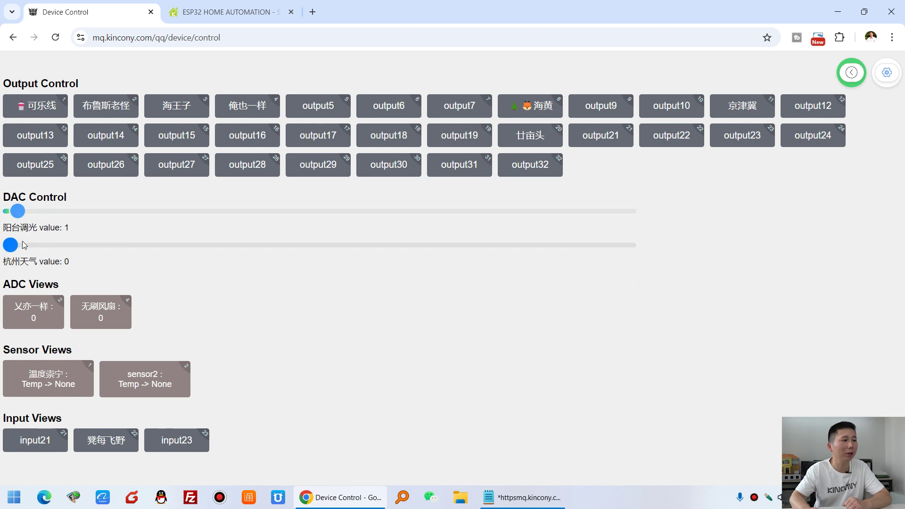
pyautogui.moveTo(14, 245); pyautogui.dragTo(207, 250)
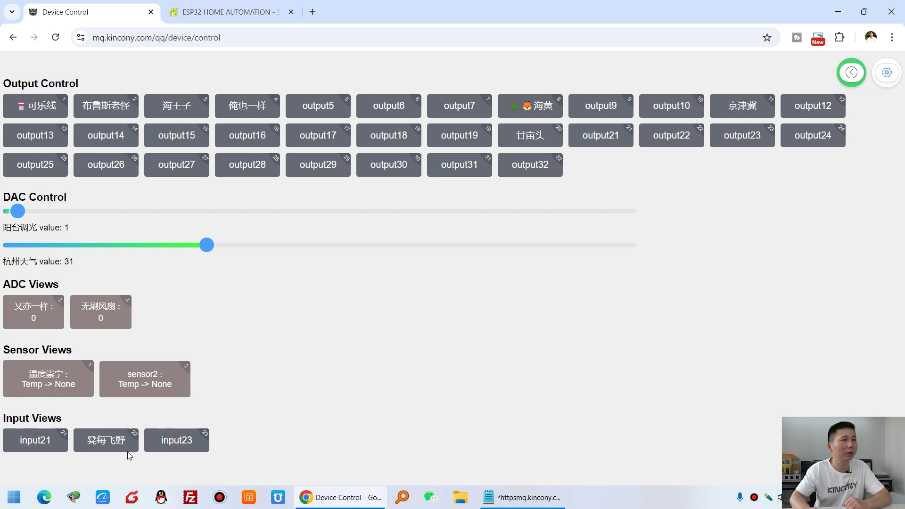
# - Scroll through the 32CH ESPHome Relay's settings form, then go back to the device list
pyautogui.click(888, 72)
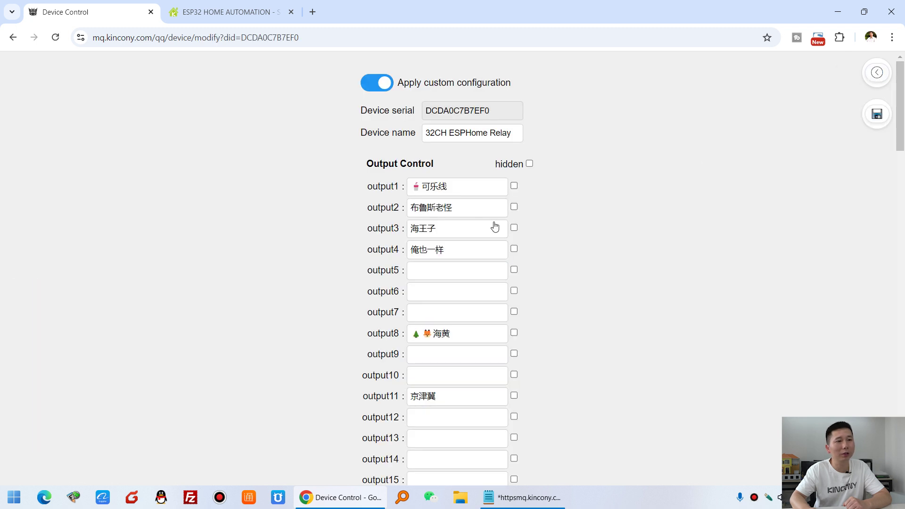
pyautogui.scroll(-2, 525, 219)
pyautogui.scroll(-15, 525, 220)
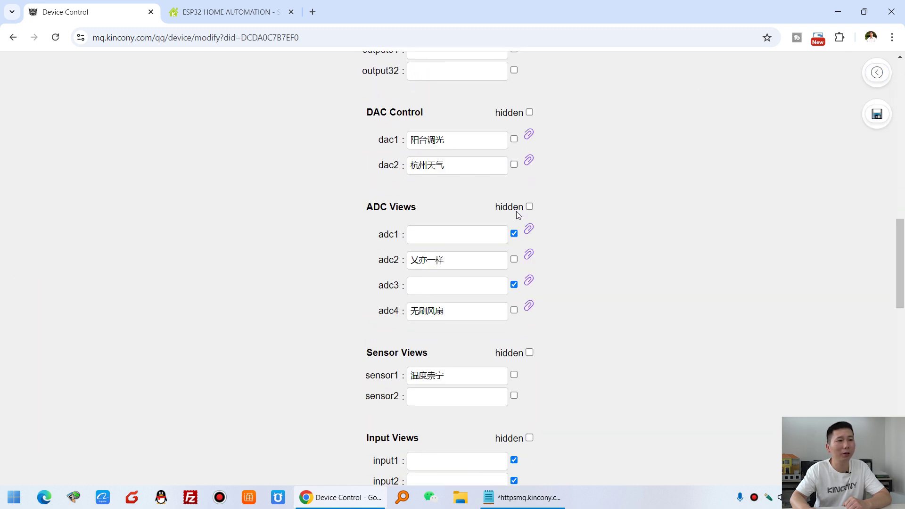
pyautogui.scroll(-14, 461, 150)
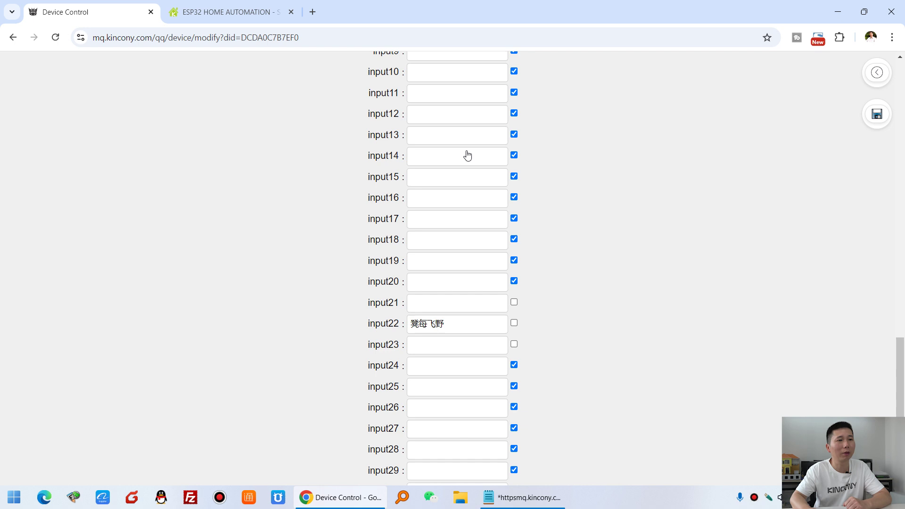
pyautogui.click(13, 38)
pyautogui.click(13, 38)
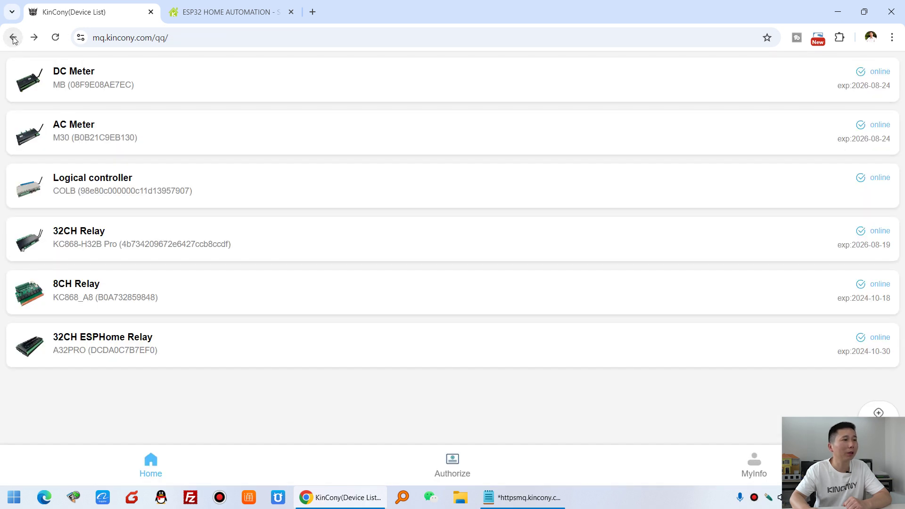
# - Log out of the account from the MyInfo page and confirm
pyautogui.click(170, 37)
pyautogui.click(297, 390)
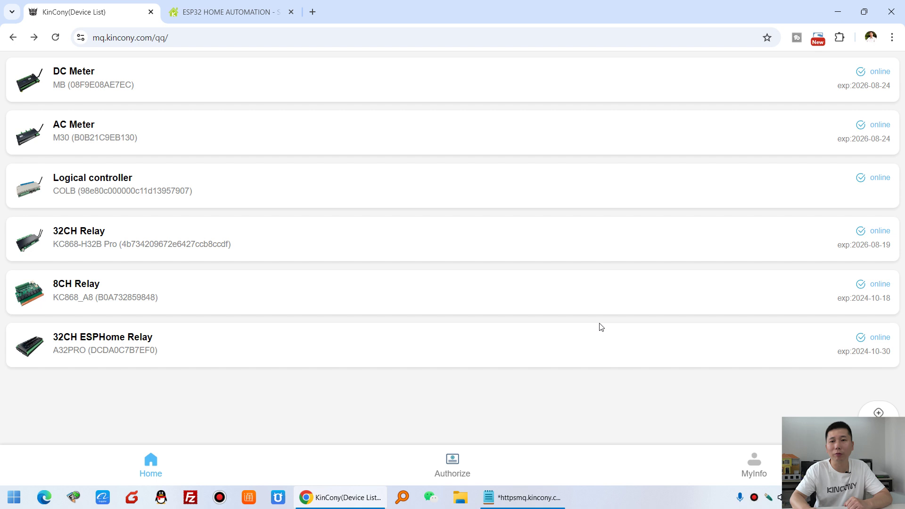
pyautogui.click(775, 458)
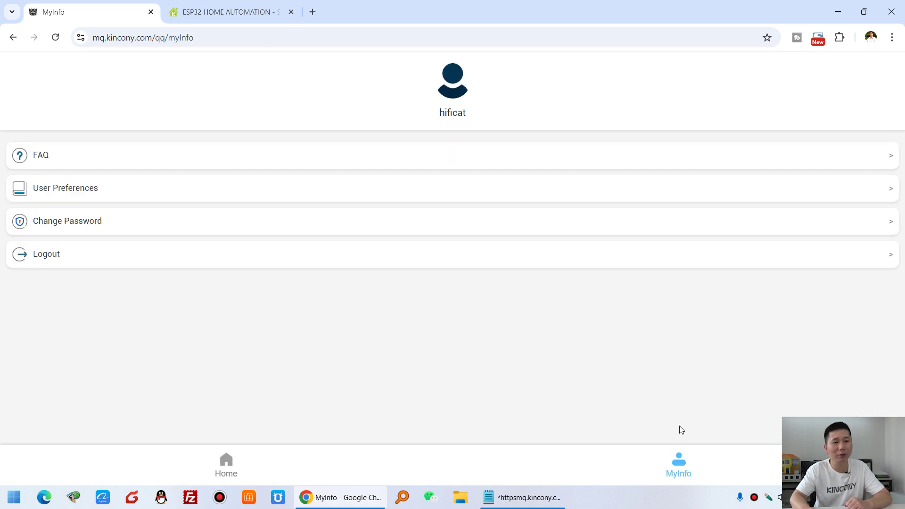
pyautogui.click(54, 259)
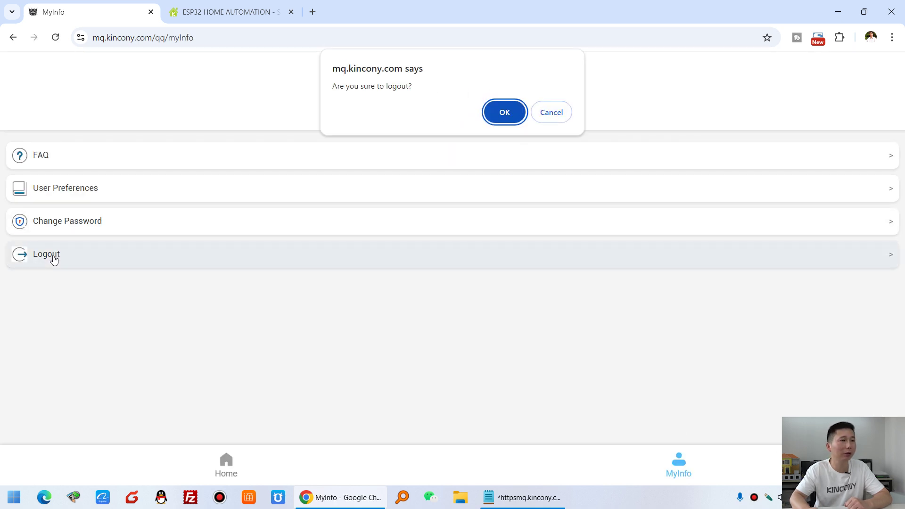
pyautogui.click(502, 112)
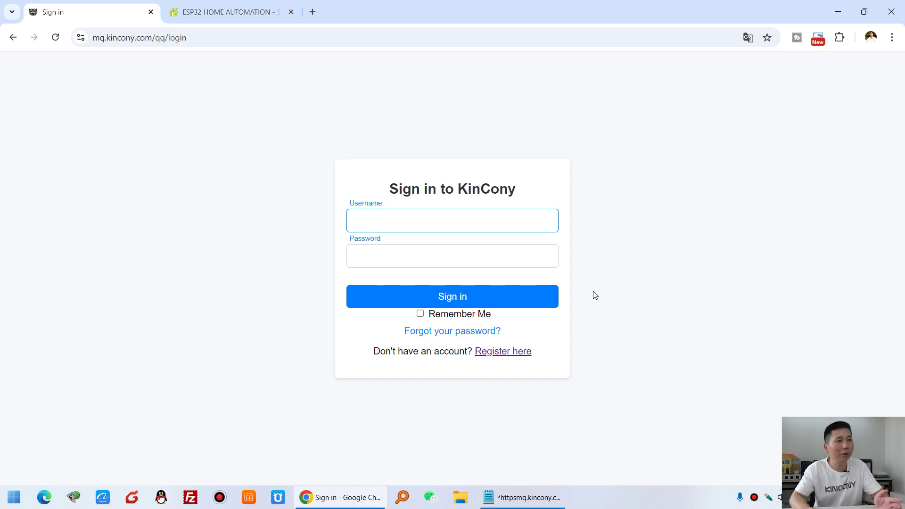
# - Enter the account username in the Sign in form and move to the password field
pyautogui.click(446, 226)
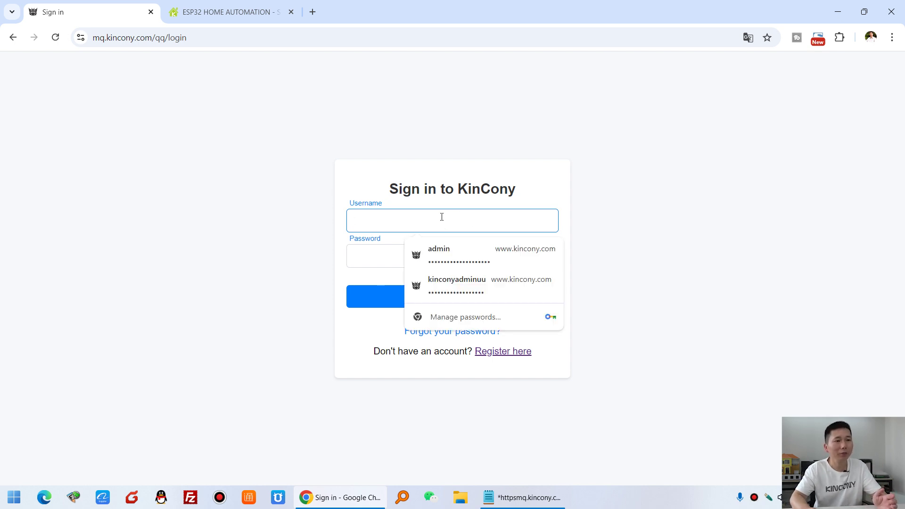
pyautogui.write('kincony')
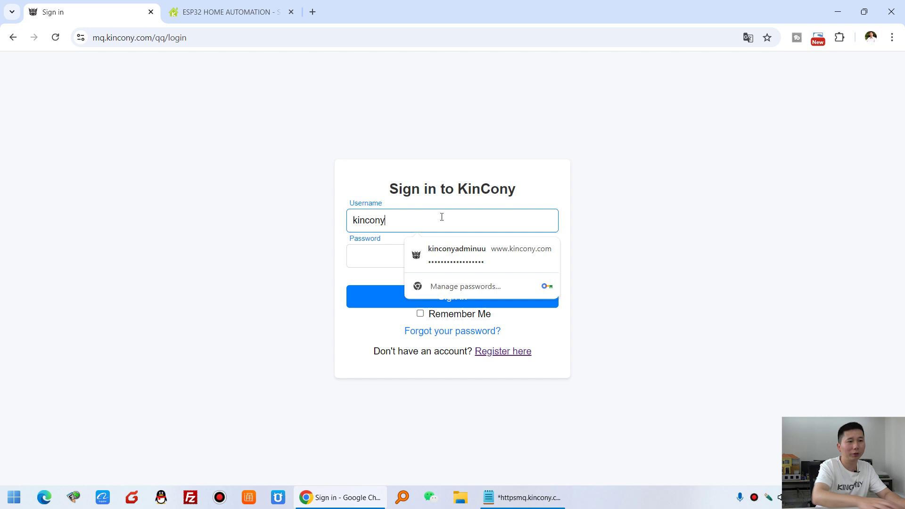
pyautogui.click(379, 260)
# - Type the account password and sign in
pyautogui.write('***')
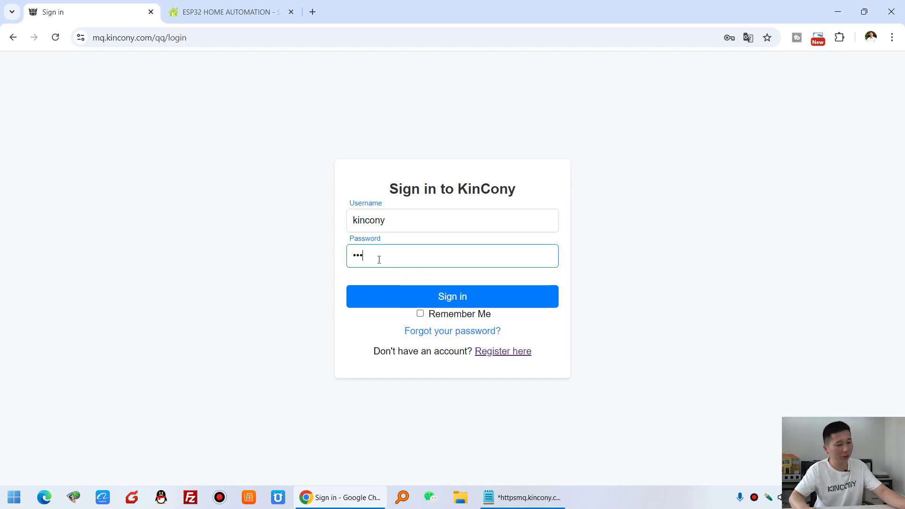
pyautogui.click(461, 297)
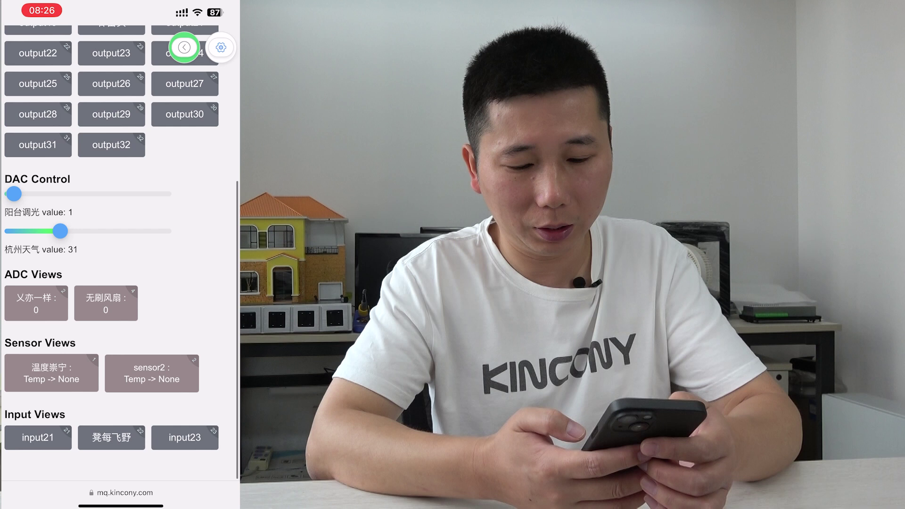
# - On the phone, return to the device list and open the 8CH Relay page
pyautogui.scroll(5, 120, 236)
pyautogui.scroll(-5, 120, 236)
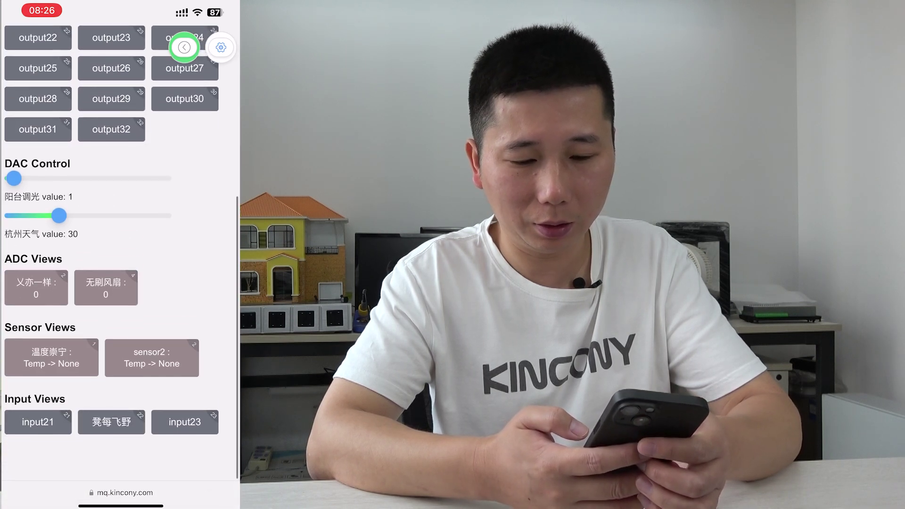
pyautogui.scroll(5, 120, 236)
pyautogui.click(183, 47)
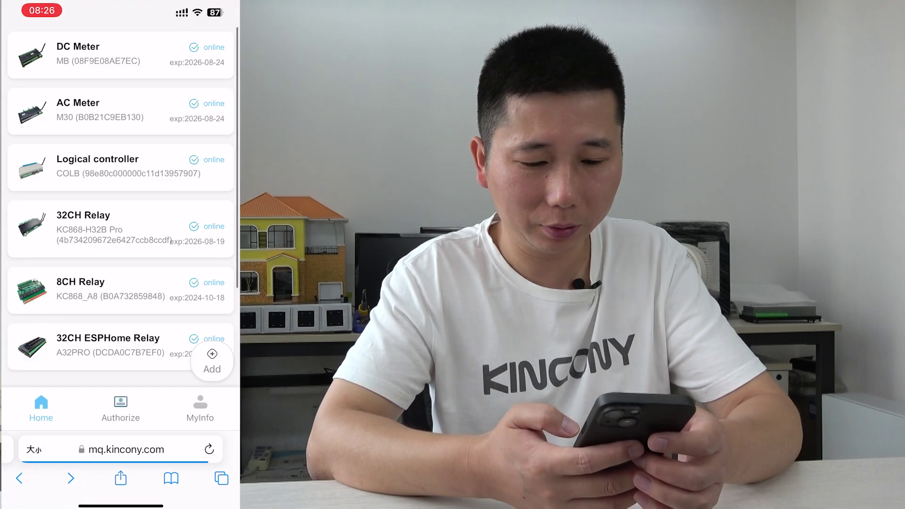
pyautogui.click(94, 288)
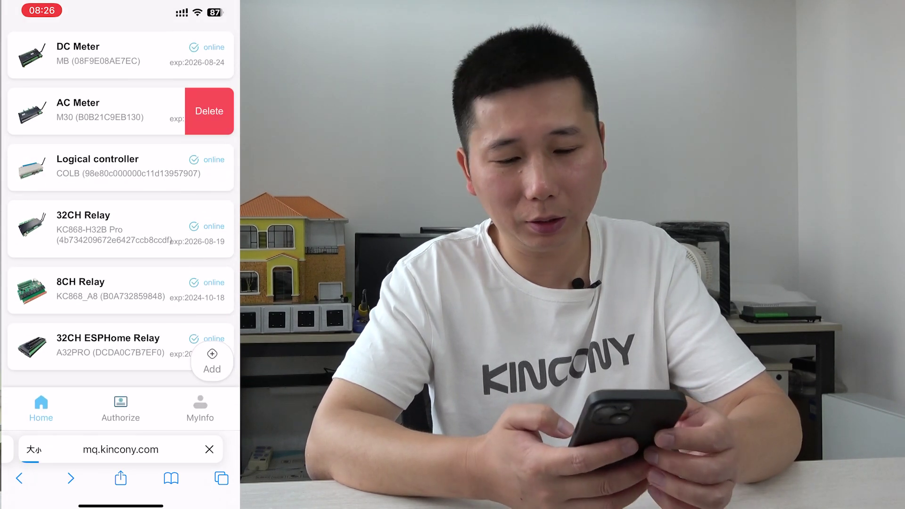
pyautogui.click(94, 111)
pyautogui.scroll(-15, 120, 264)
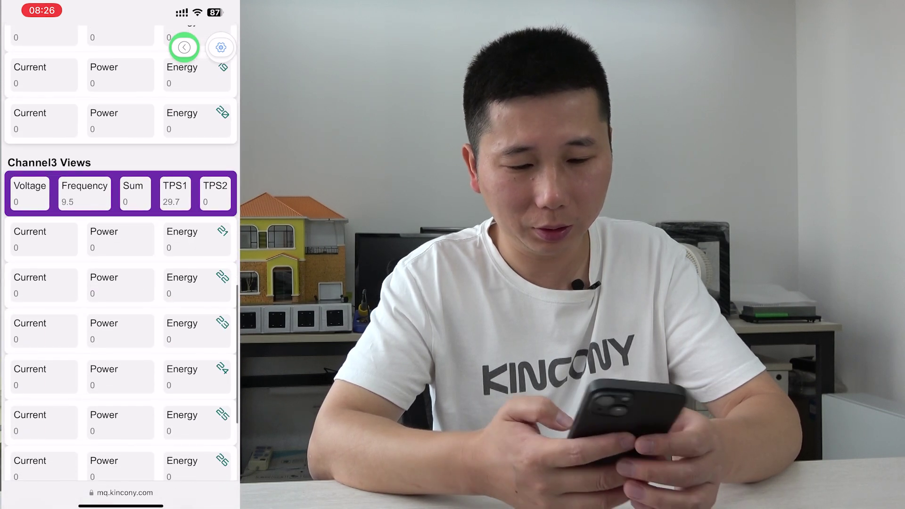
pyautogui.scroll(15, 120, 264)
pyautogui.scroll(10, 120, 263)
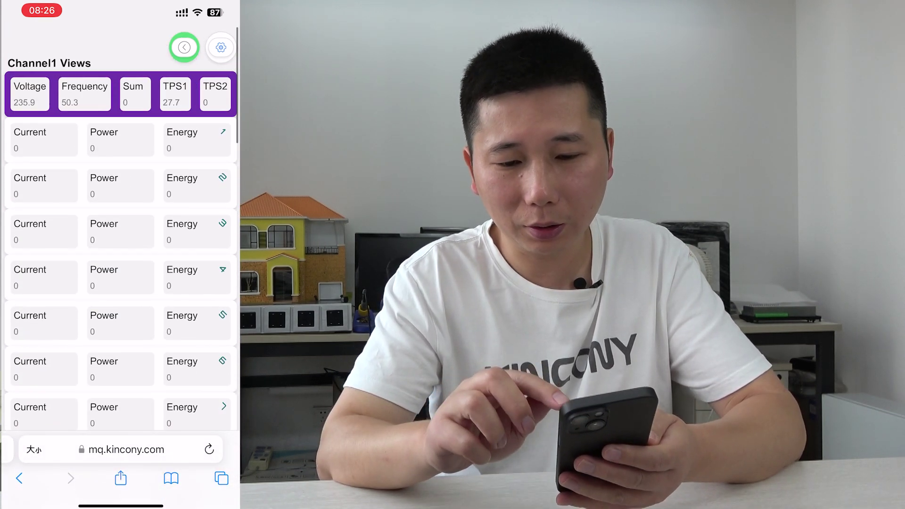
pyautogui.scroll(-10, 120, 264)
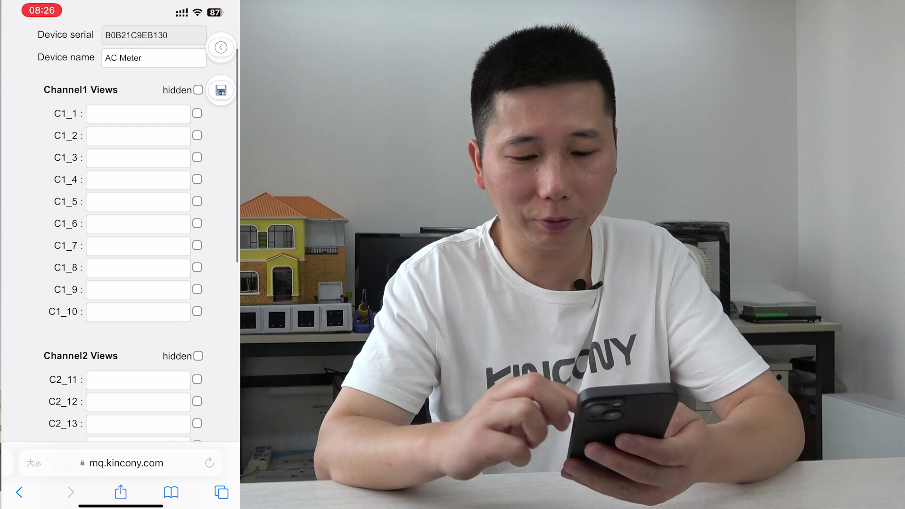
pyautogui.scroll(10, 120, 264)
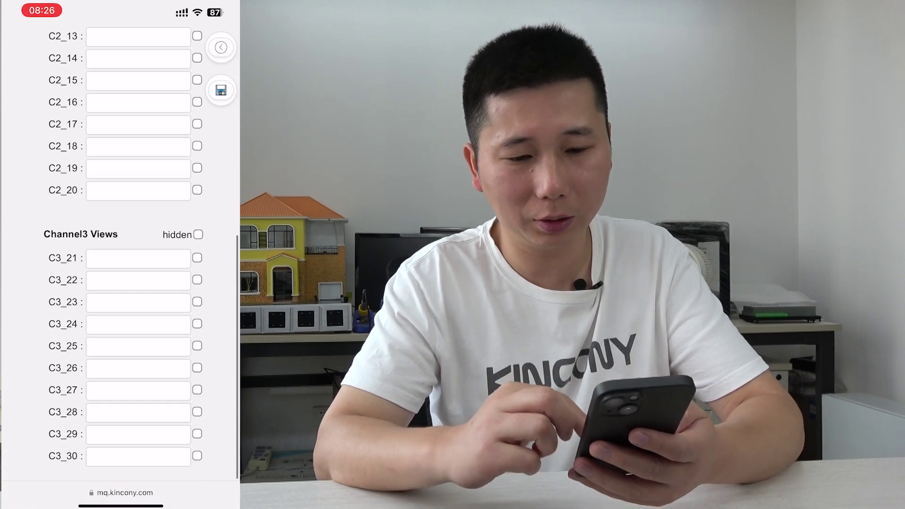
pyautogui.click(220, 47)
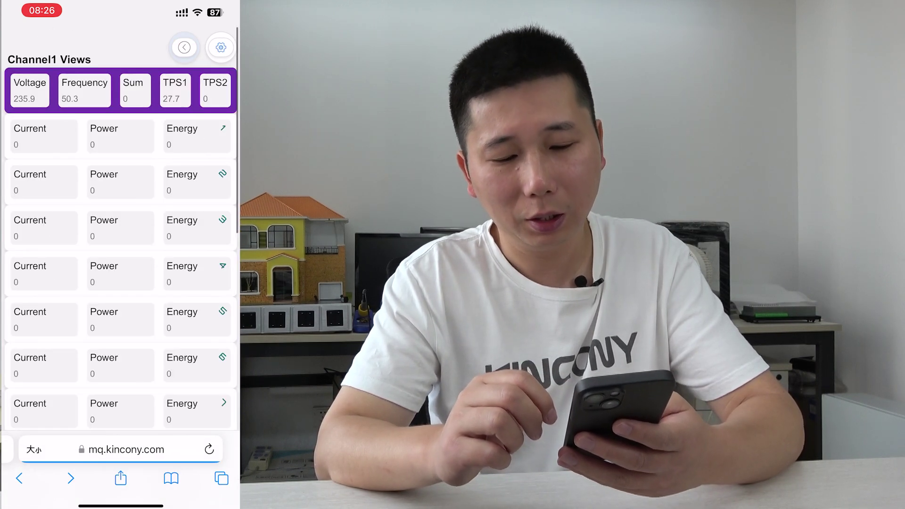
pyautogui.click(184, 47)
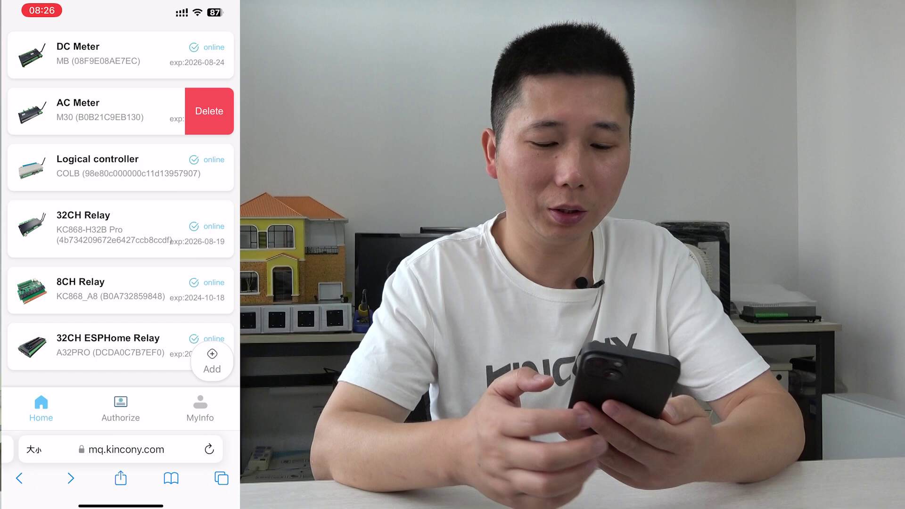